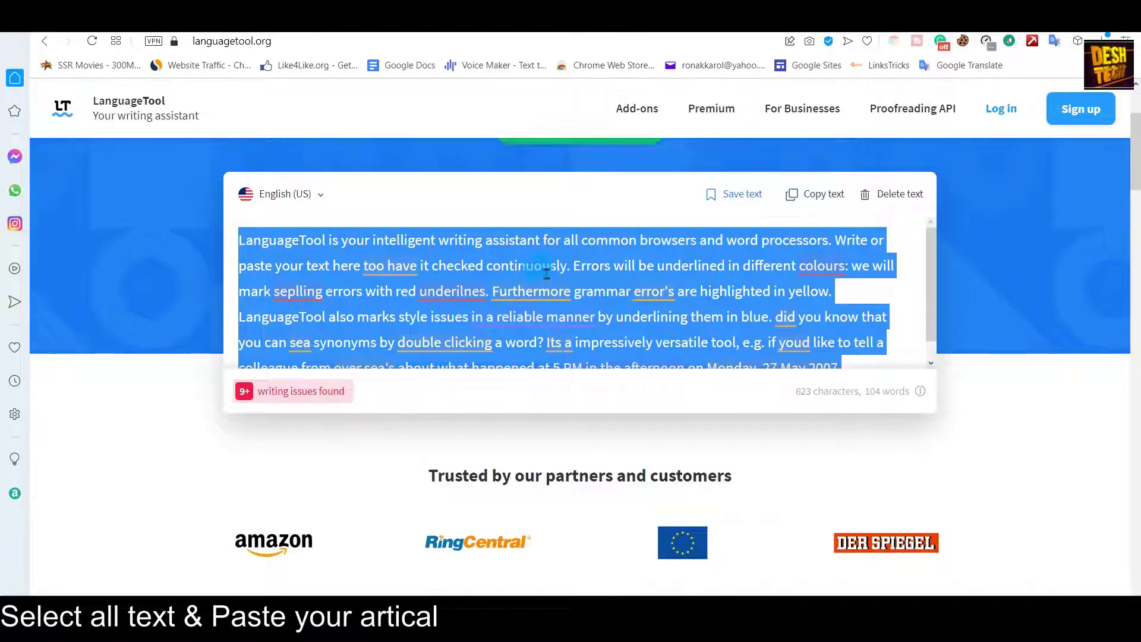
# Replace all the selected sample text in the LanguageTool editor with the copied letter.
pyautogui.scroll(3, 546, 273)
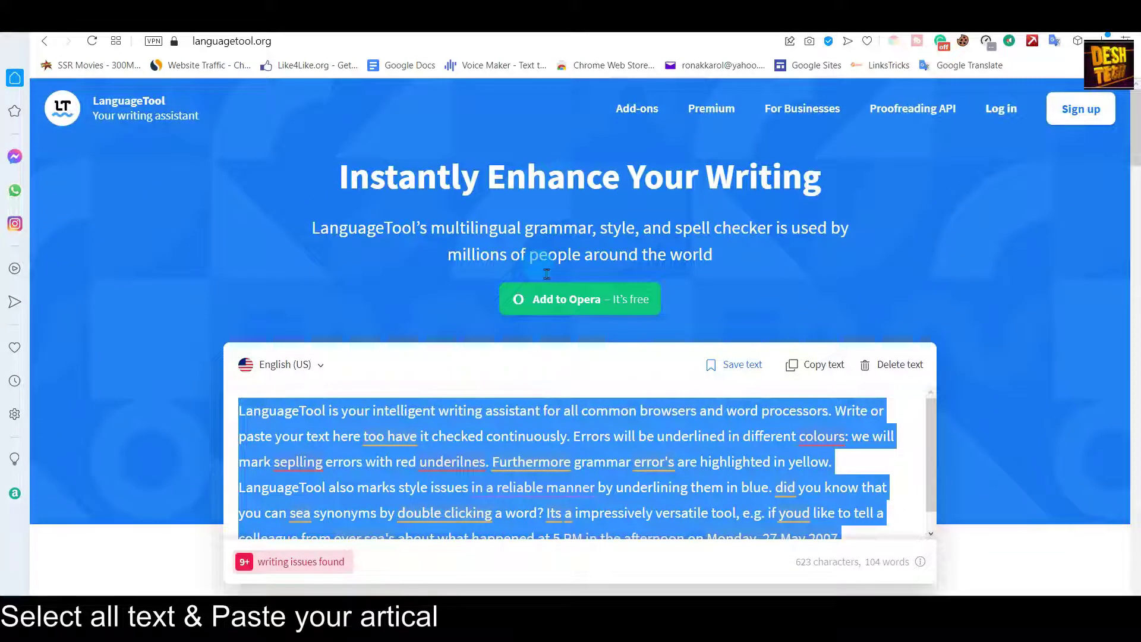
pyautogui.hotkey('ctrl', 'v')
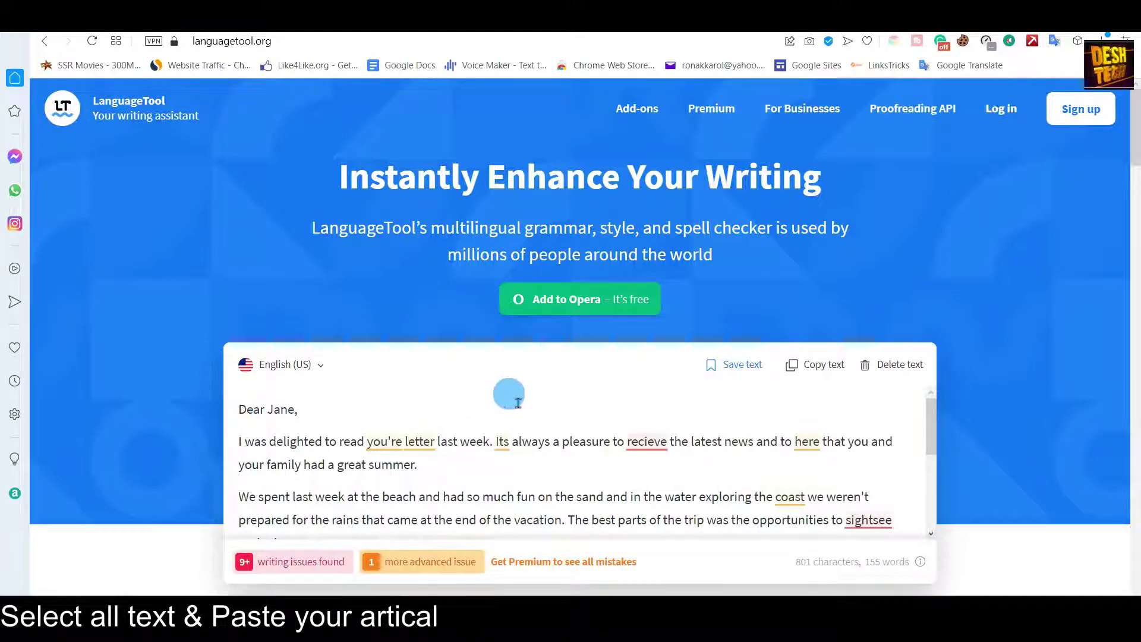
# Accept the corrections "your", "It's", "receive" and "hear" for the flagged words in the letter's first paragraph.
pyautogui.click(383, 441)
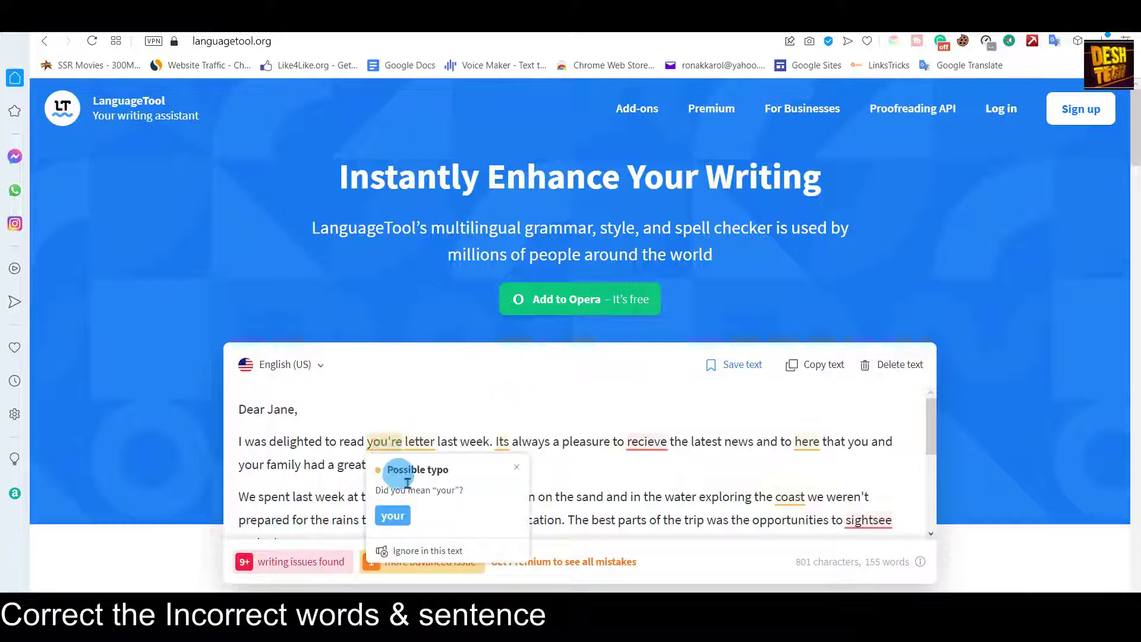
pyautogui.click(394, 517)
pyautogui.click(492, 441)
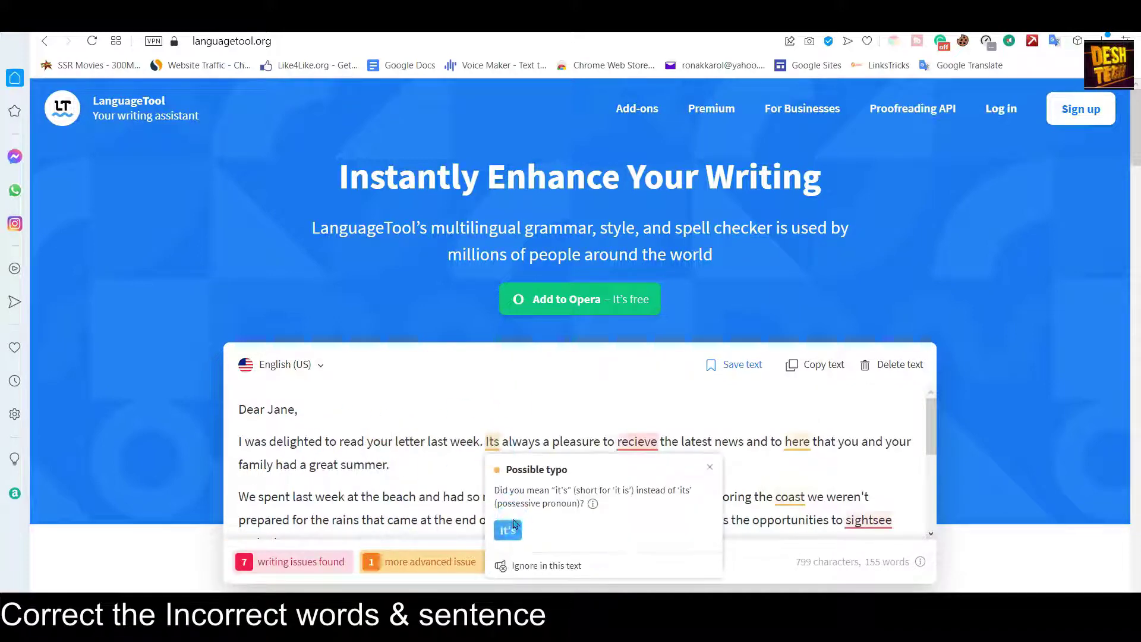
pyautogui.click(514, 524)
pyautogui.click(639, 441)
pyautogui.tripleClick(641, 490)
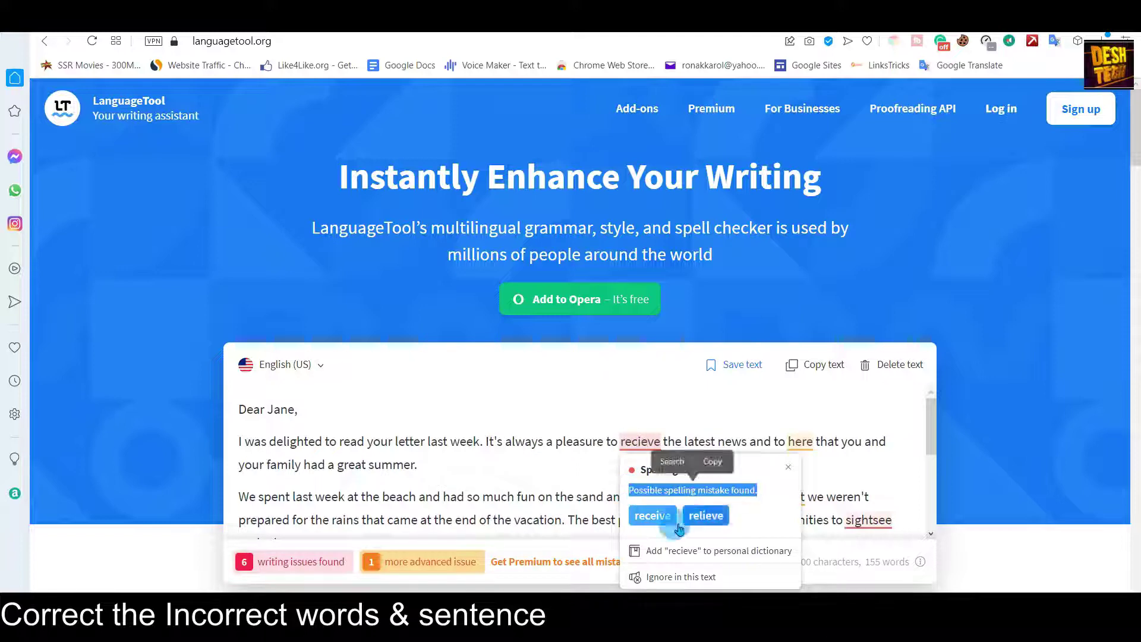
pyautogui.click(679, 528)
pyautogui.click(800, 441)
pyautogui.click(809, 517)
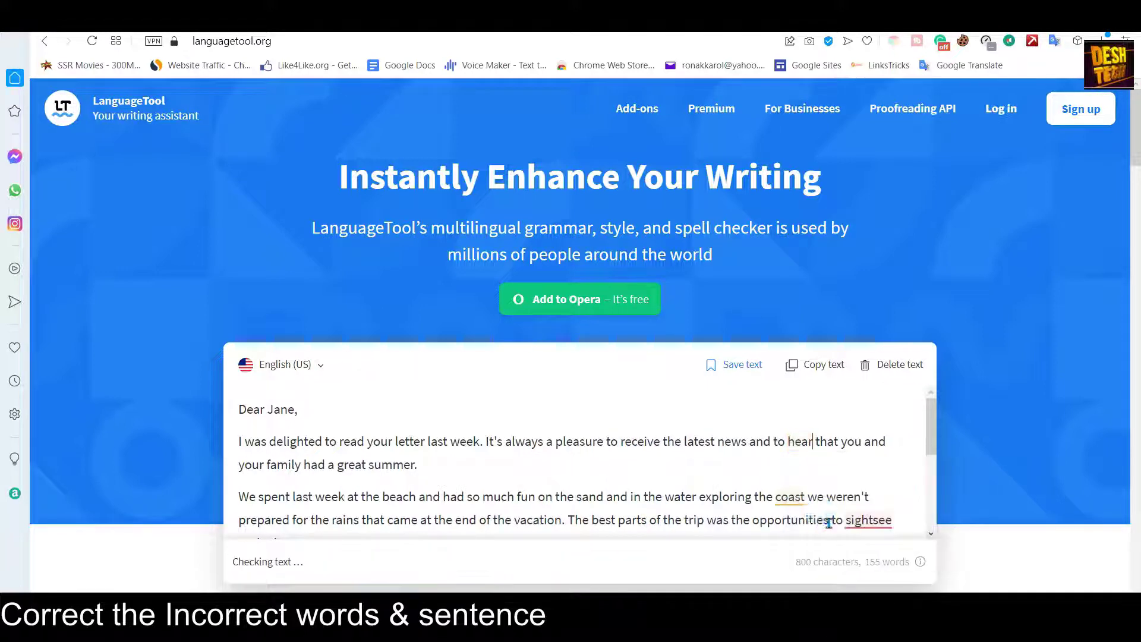
# In the second paragraph, accept the comma after "coast" and replace "sightsee" with "sightseer".
pyautogui.click(800, 502)
pyautogui.click(804, 438)
pyautogui.click(869, 521)
pyautogui.click(915, 415)
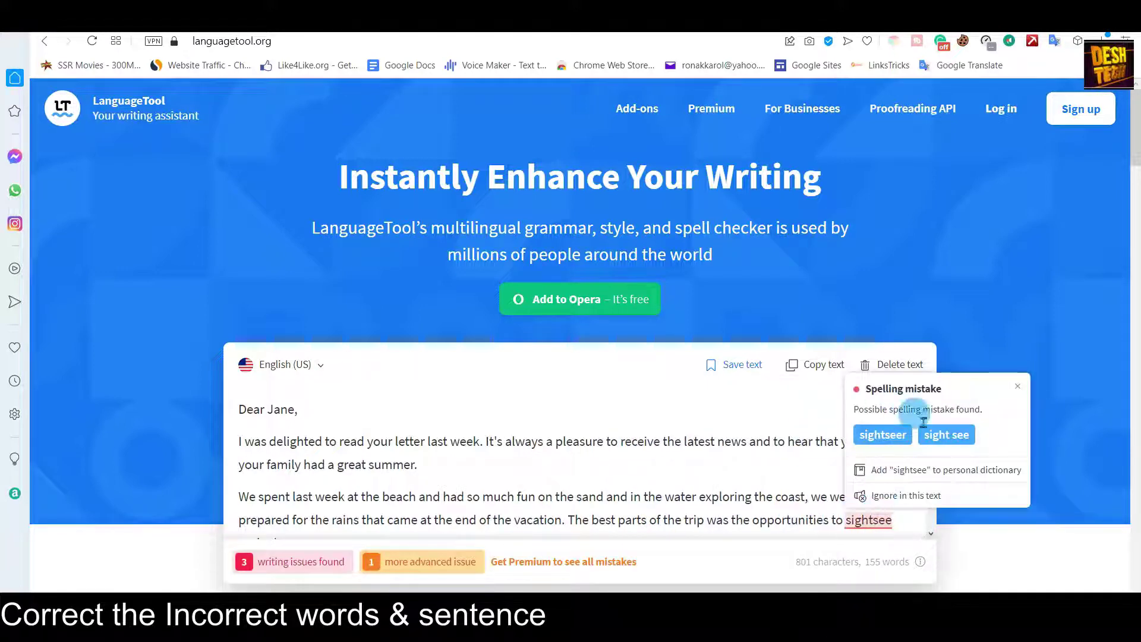
pyautogui.click(882, 435)
# In the third paragraph, replace "their" with "there" and accept the suggested correction for "less".
pyautogui.scroll(-5, 886, 458)
pyautogui.click(447, 401)
pyautogui.click(485, 476)
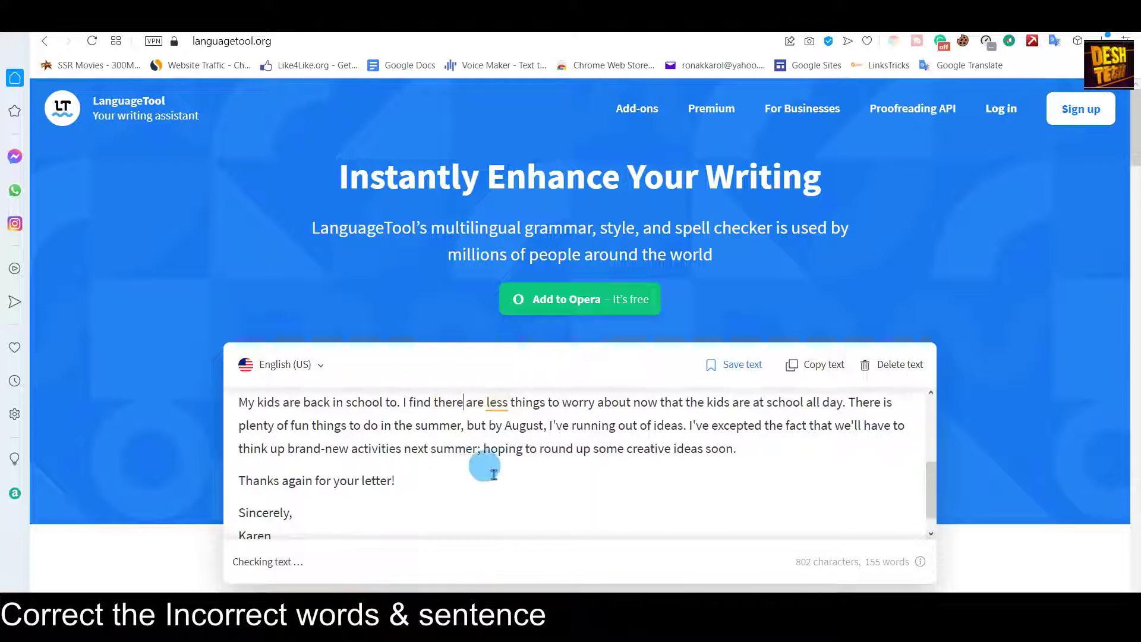
pyautogui.click(496, 403)
pyautogui.click(509, 482)
pyautogui.scroll(-1, 519, 480)
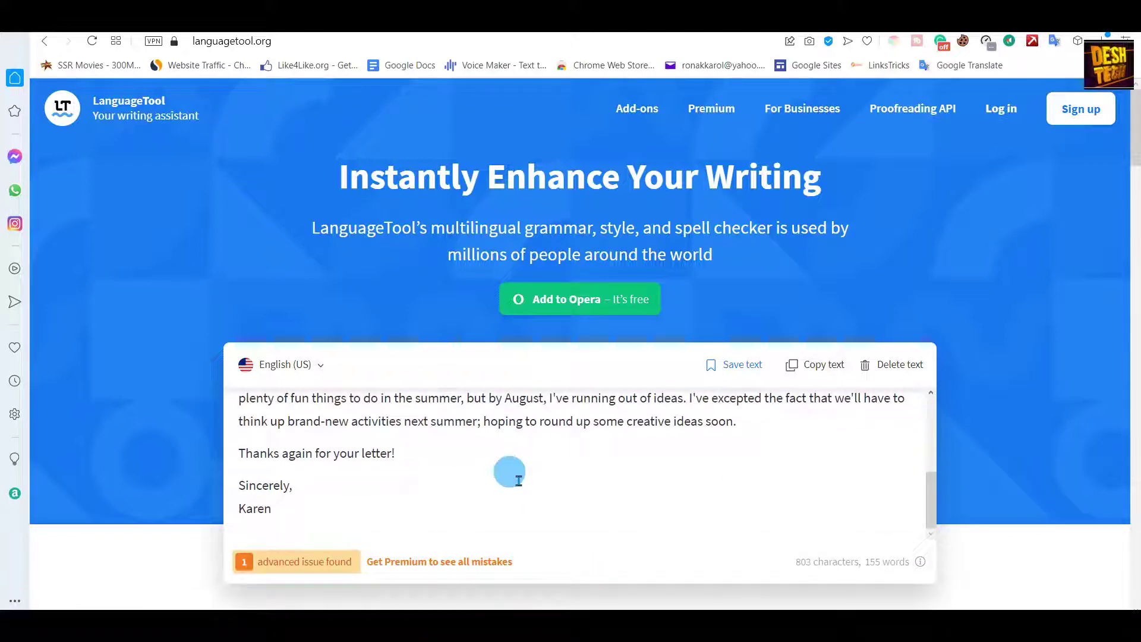
pyautogui.scroll(10, 519, 480)
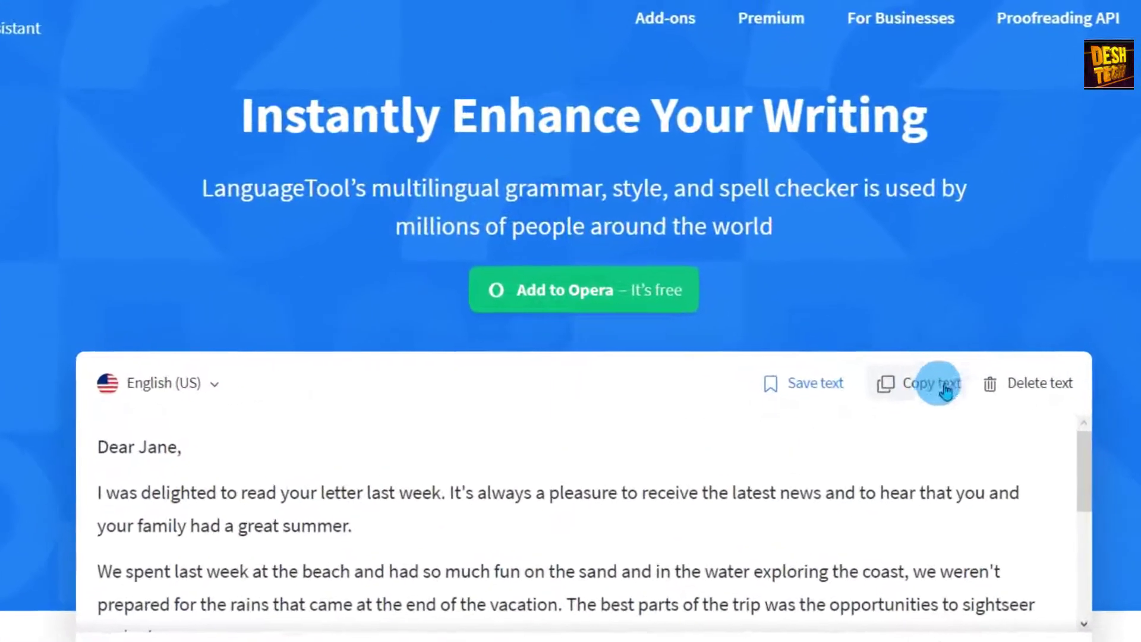
# Copy the corrected letter text and delete it from the editor.
pyautogui.click(945, 386)
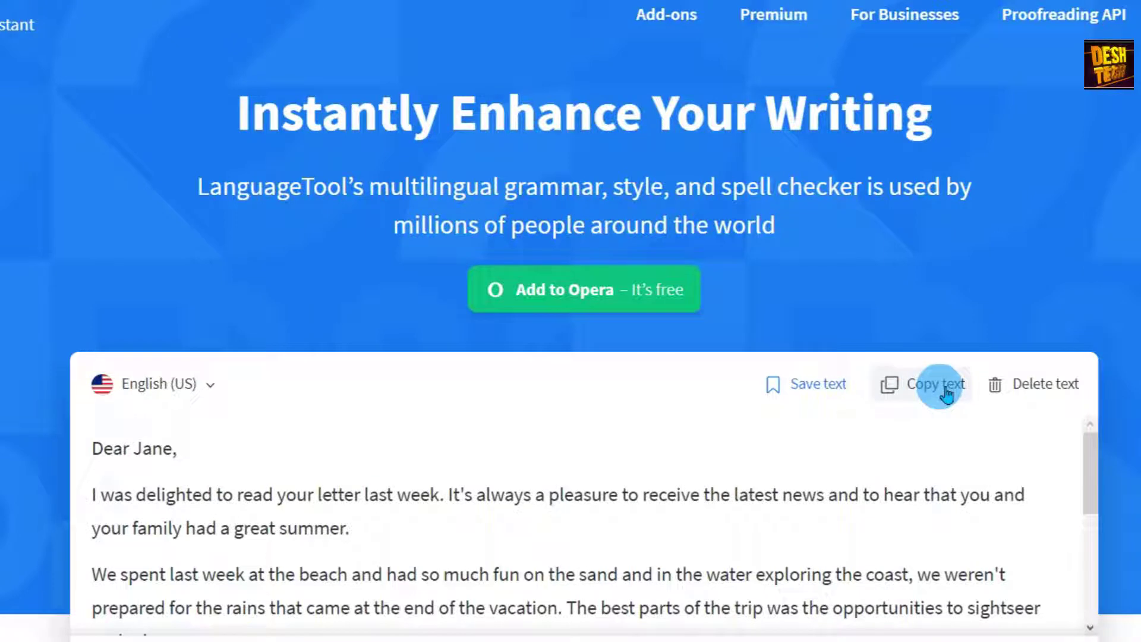
pyautogui.click(945, 389)
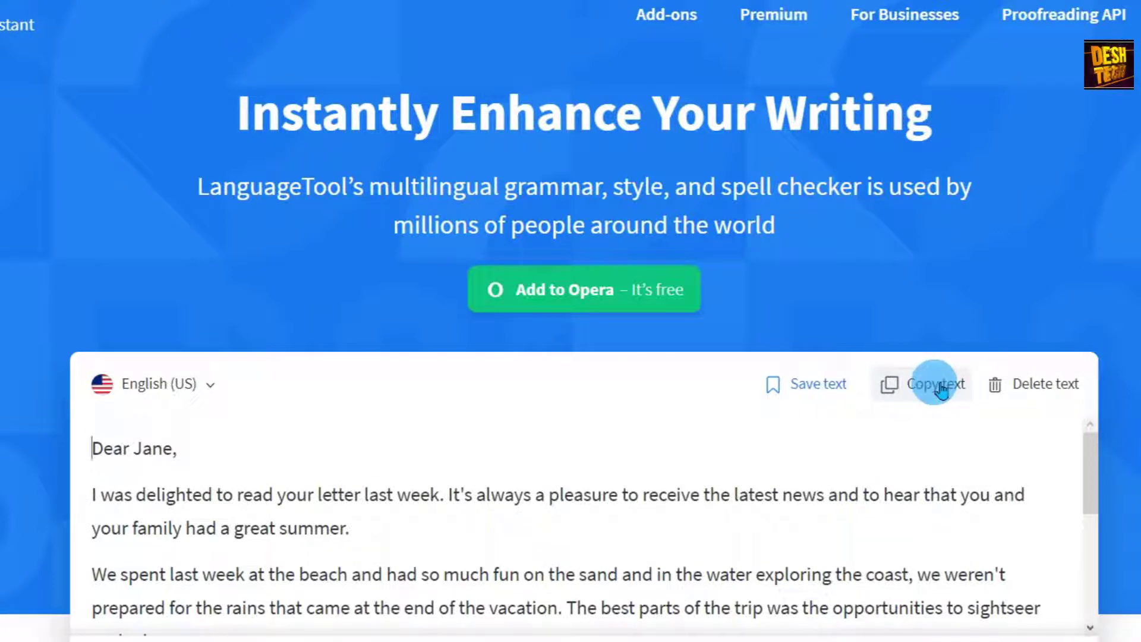
pyautogui.click(1052, 387)
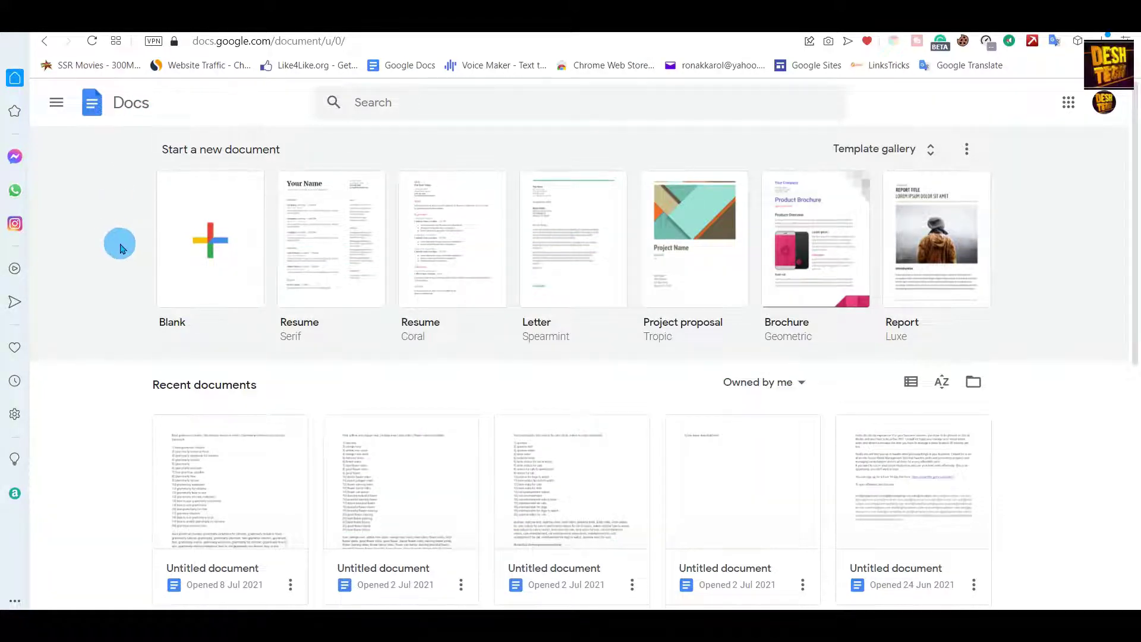
# In Google Docs, create a blank document and paste the uncorrected letter into it.
pyautogui.click(236, 260)
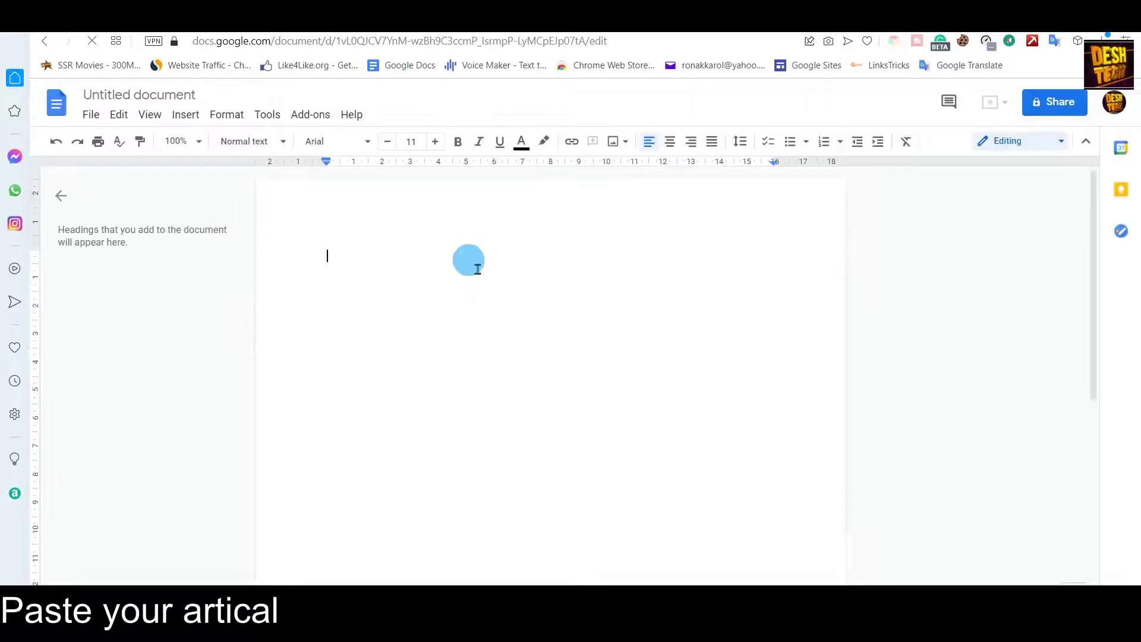
pyautogui.hotkey('ctrl', 'v')
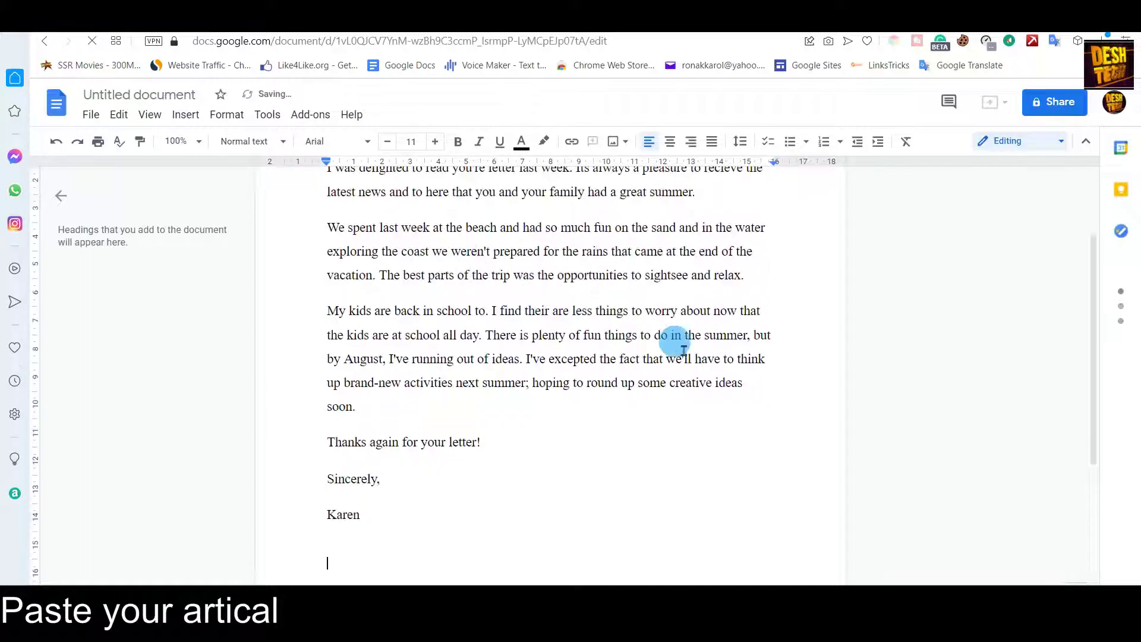
pyautogui.scroll(2, 887, 385)
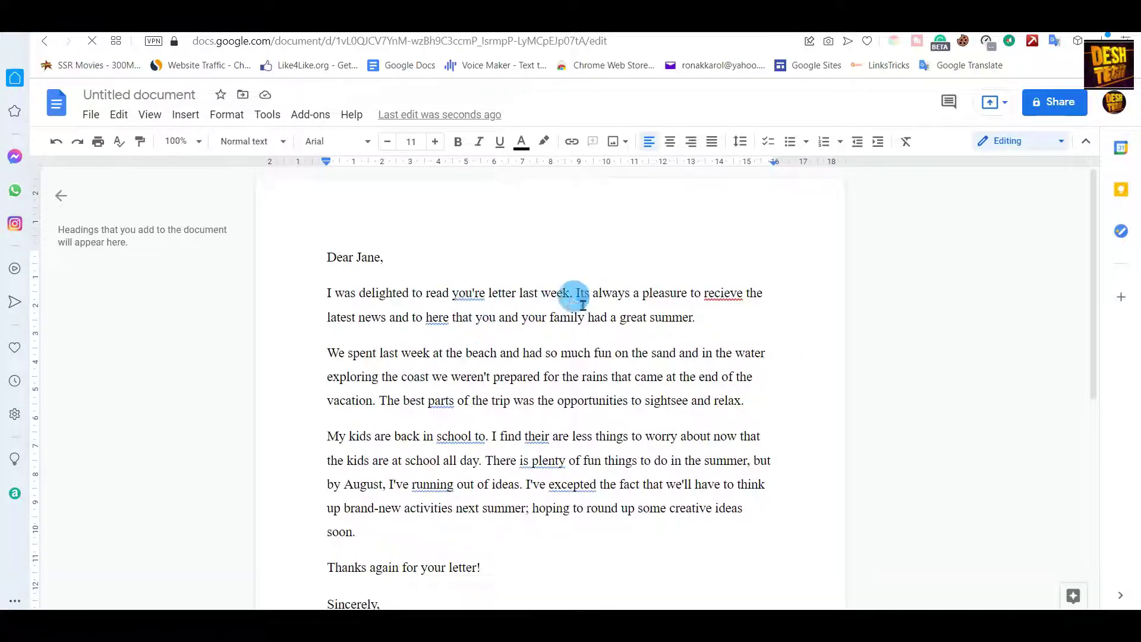
# Accept the suggestion "your" for "you're" in the first paragraph.
pyautogui.click(473, 296)
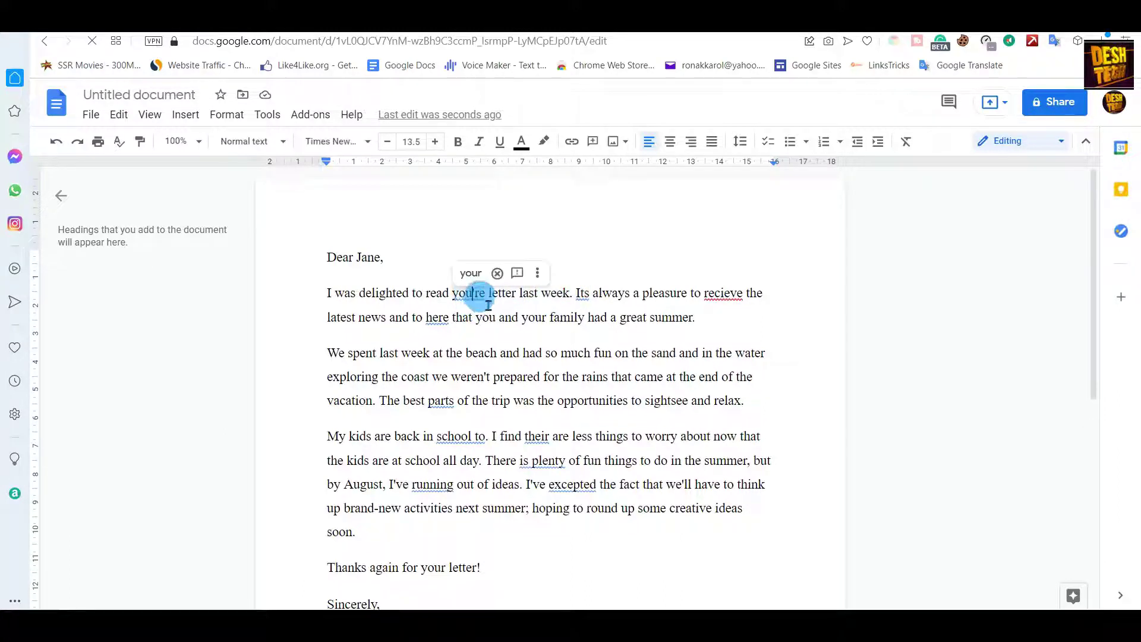
pyautogui.click(472, 274)
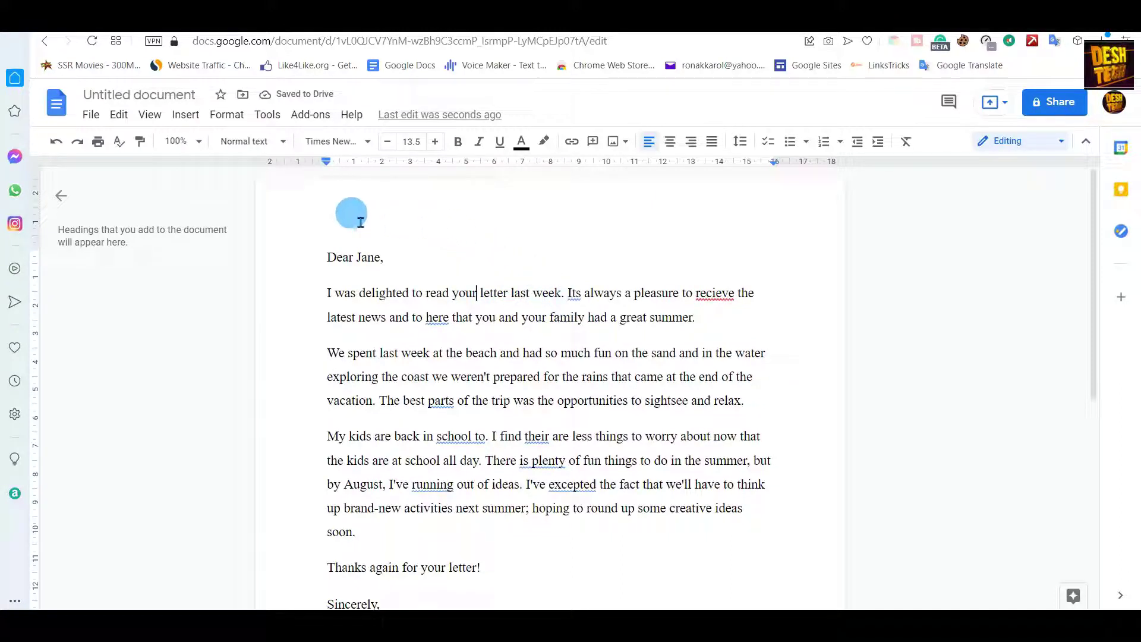
# Add the word "Deshtech" to the personal dictionary for spelling and grammar and save it.
pyautogui.click(268, 114)
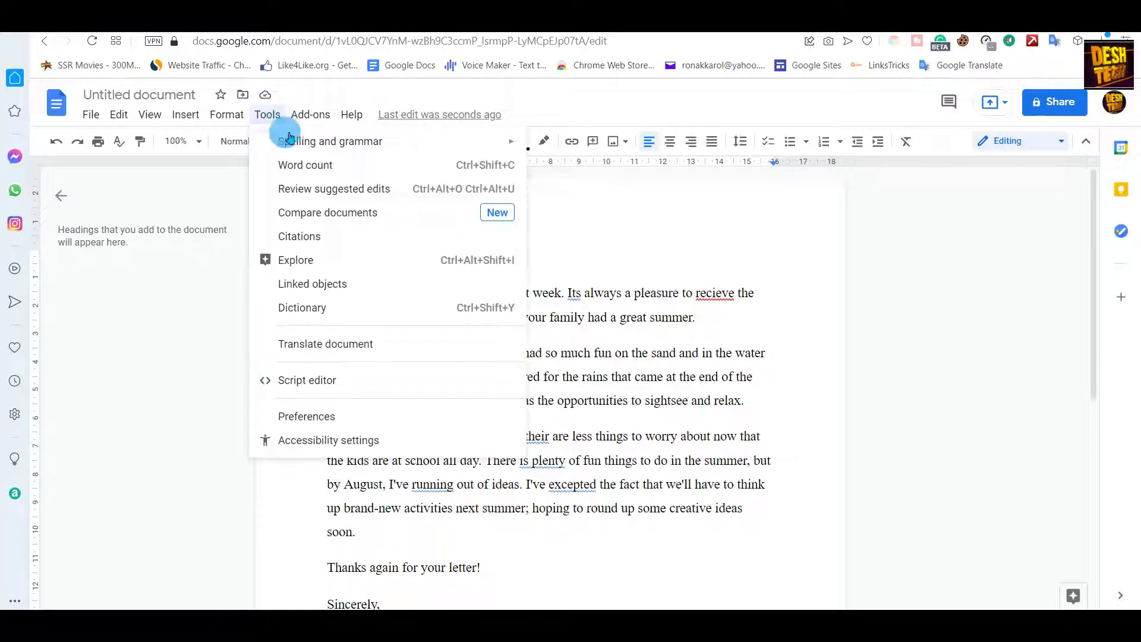
pyautogui.moveTo(318, 147)
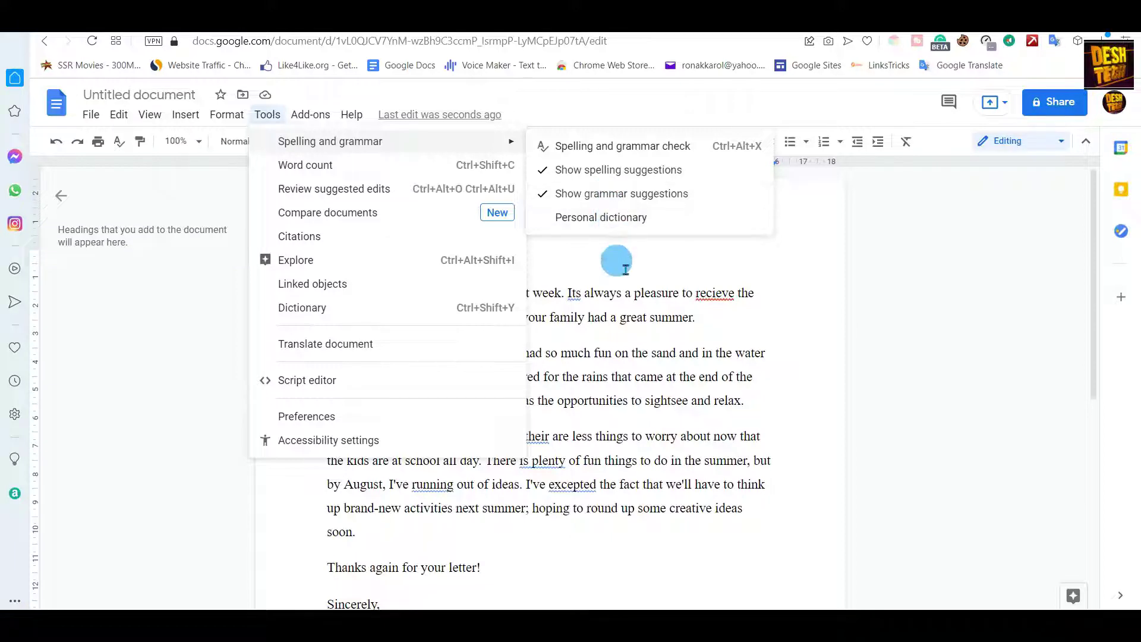
pyautogui.click(621, 219)
pyautogui.click(557, 254)
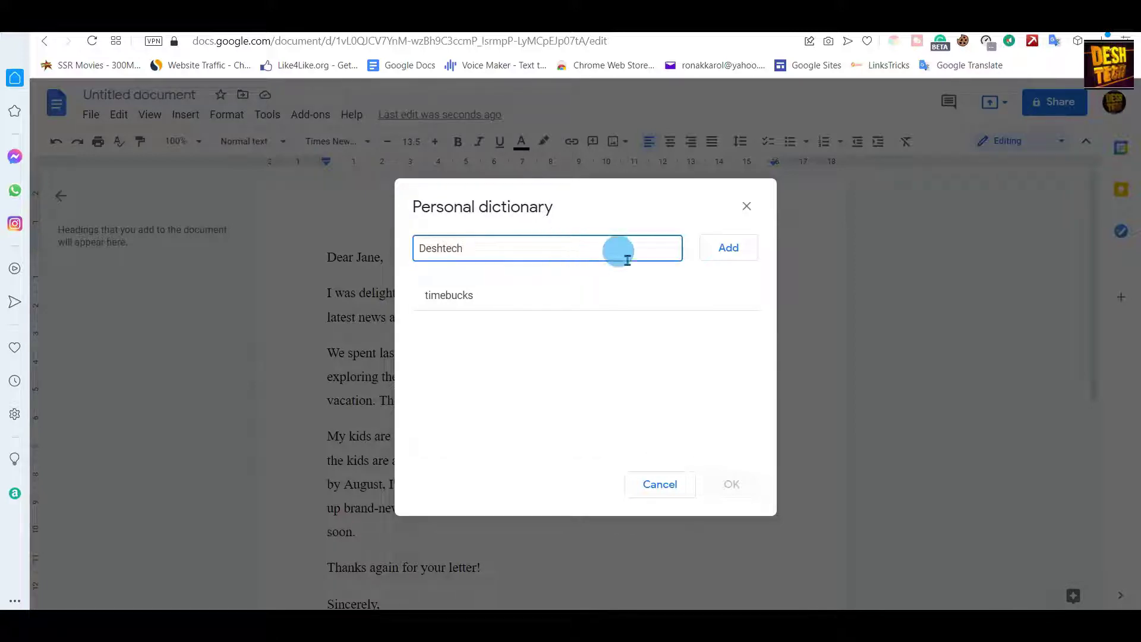
pyautogui.click(732, 250)
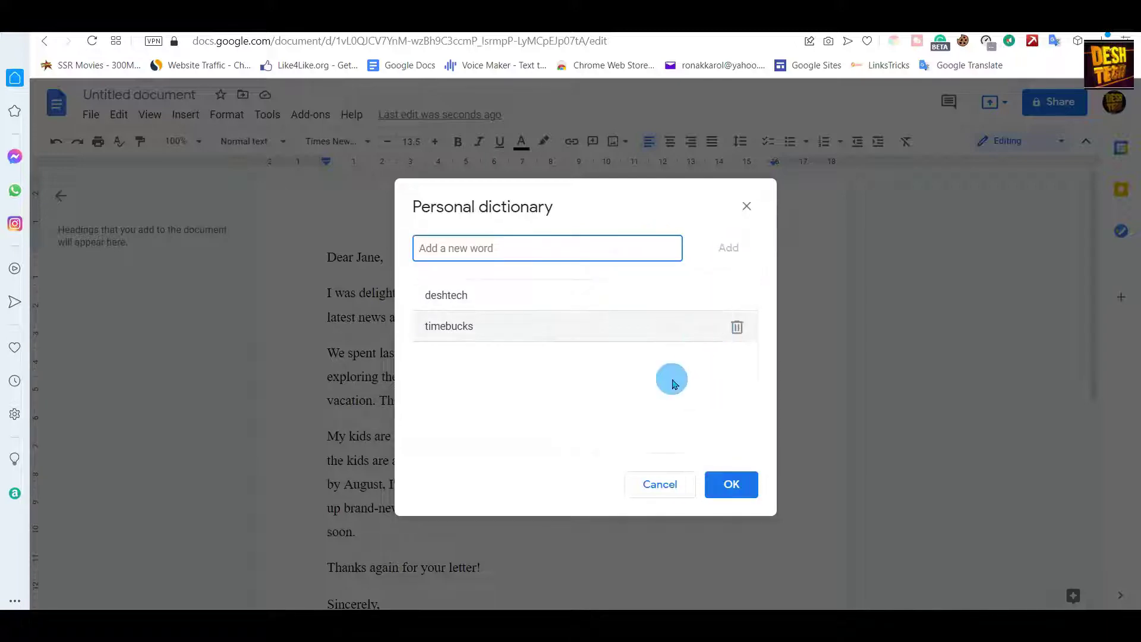
pyautogui.click(724, 474)
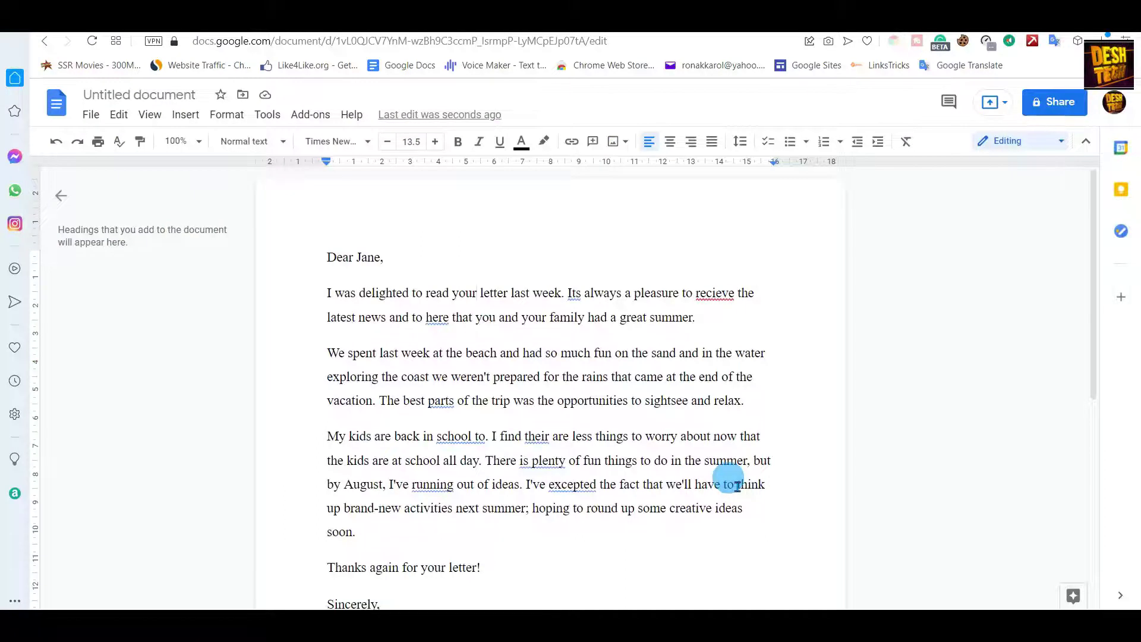
# Accept the corrections "It's", "receive" and "hear" in the first paragraph and "part" in the second.
pyautogui.click(574, 294)
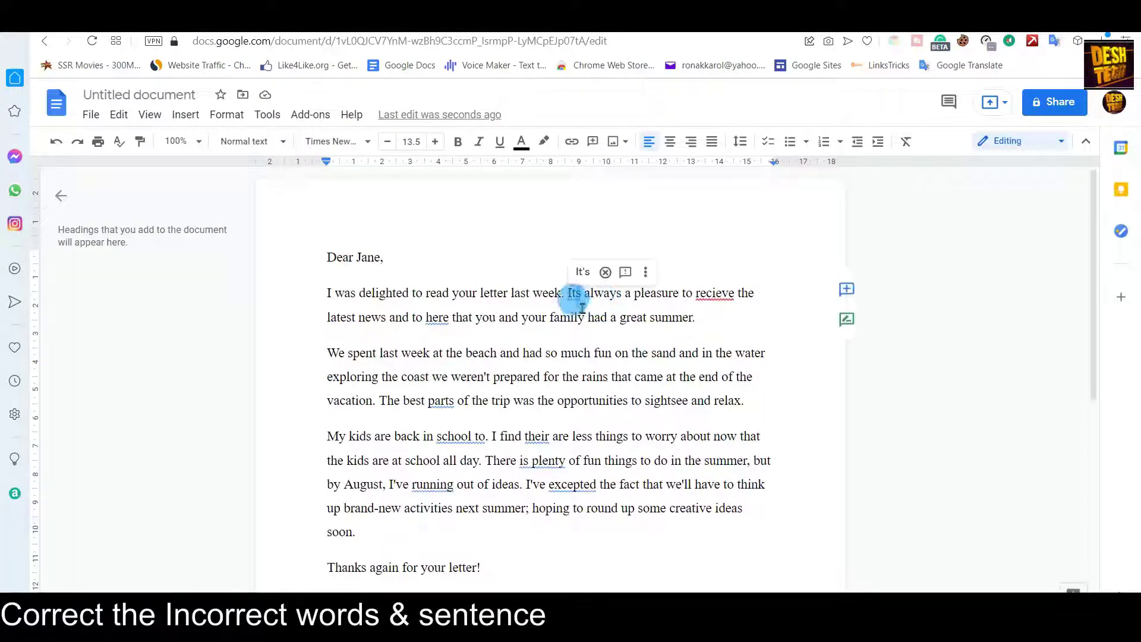
pyautogui.click(591, 272)
pyautogui.click(719, 294)
pyautogui.click(724, 272)
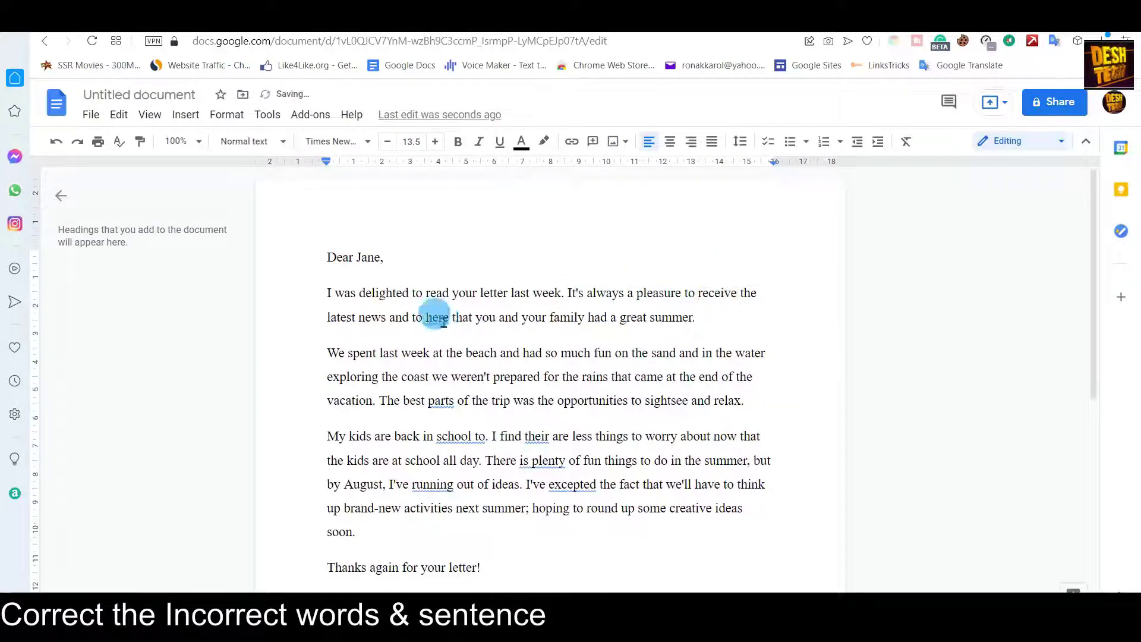
pyautogui.click(438, 317)
pyautogui.click(454, 296)
pyautogui.click(440, 400)
pyautogui.click(447, 376)
# In the third paragraph, accept "school too" and "are plenty" plus the suggested corrections for "their", "running" and "excepted".
pyautogui.click(463, 438)
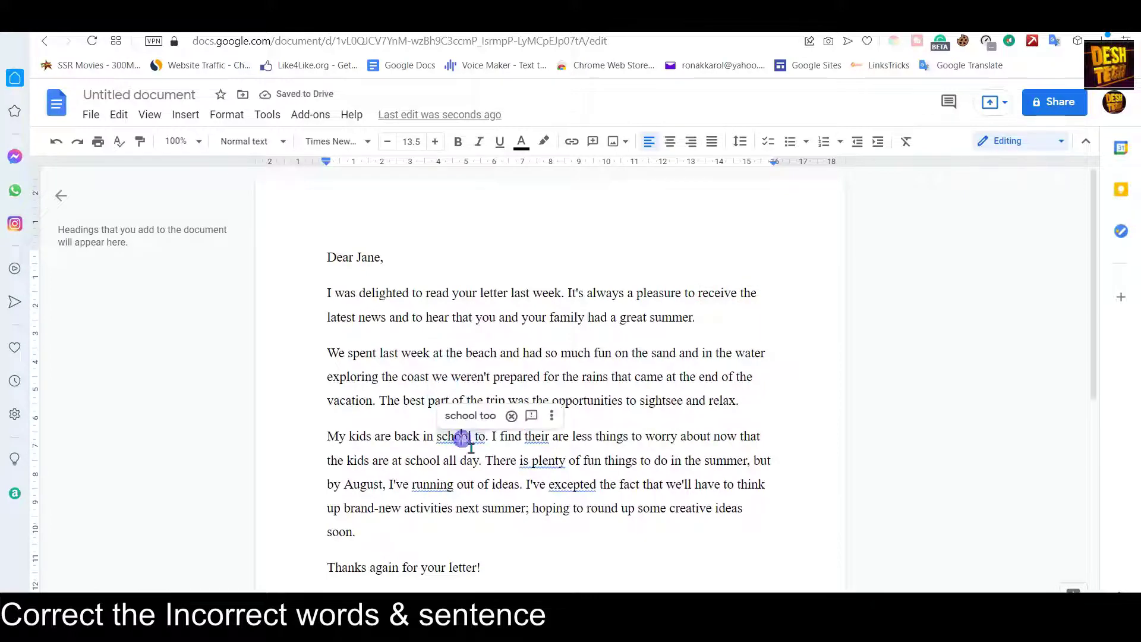
pyautogui.click(483, 415)
pyautogui.click(536, 437)
pyautogui.click(531, 415)
pyautogui.click(538, 461)
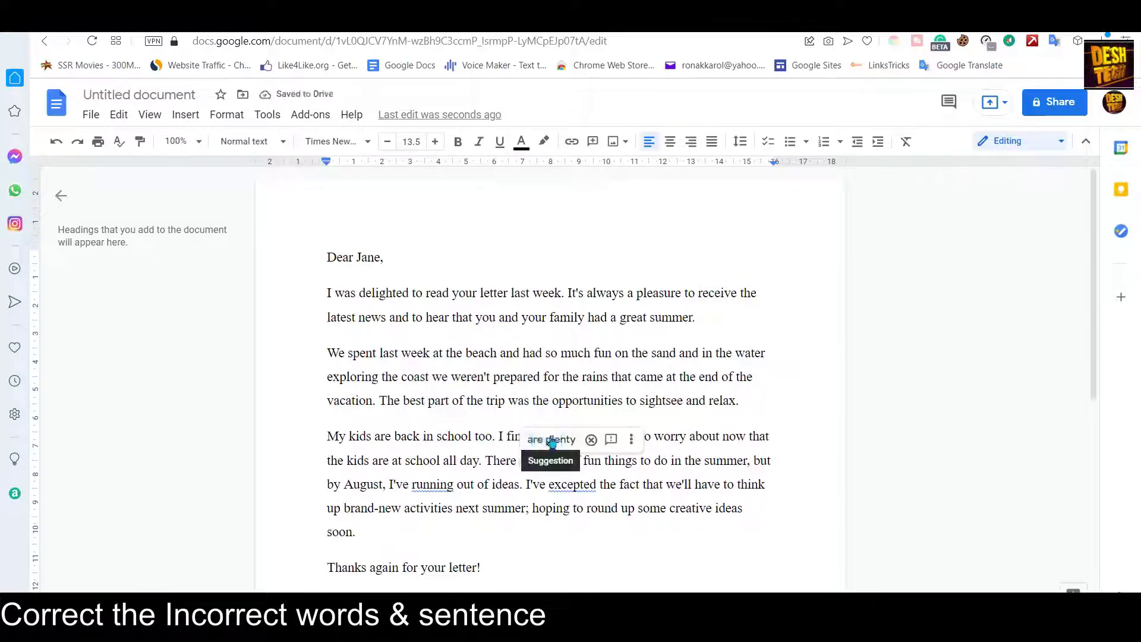
pyautogui.click(551, 438)
pyautogui.click(452, 484)
pyautogui.click(452, 463)
pyautogui.click(564, 485)
pyautogui.click(562, 465)
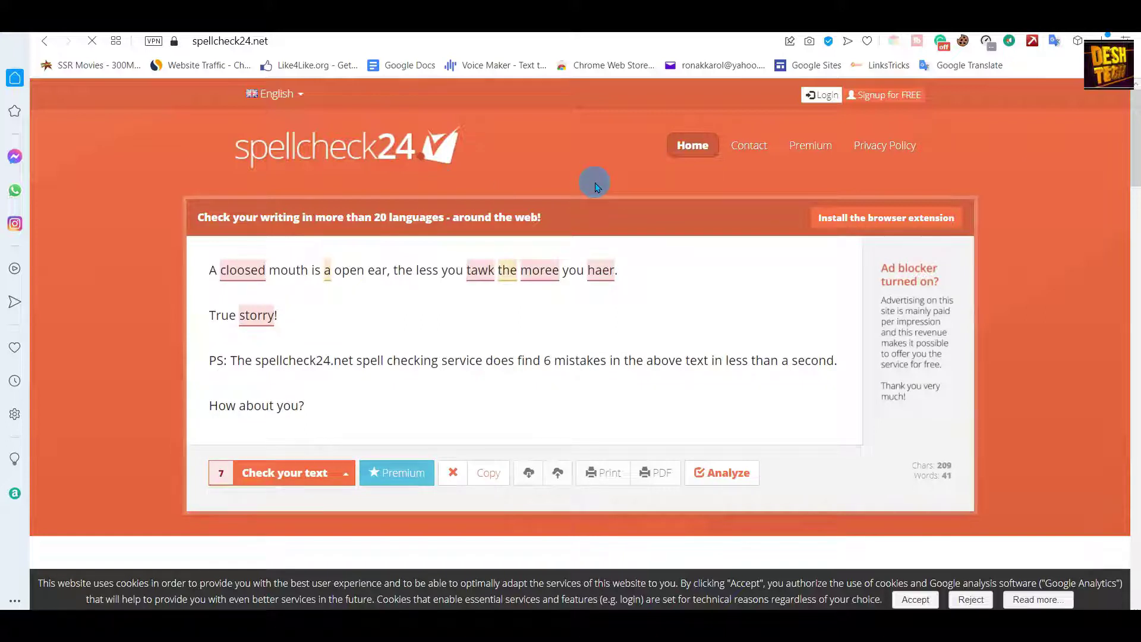
# On spellcheck24.net, replace the sample text with the copied letter and run the text check.
pyautogui.moveTo(210, 272); pyautogui.dragTo(345, 429)
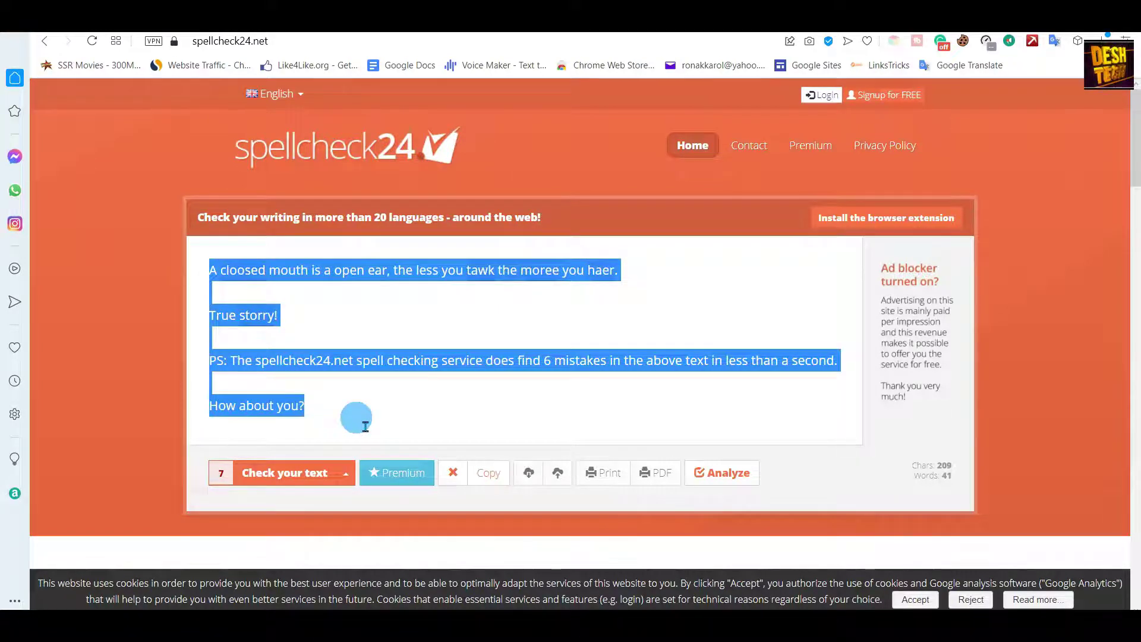
pyautogui.hotkey('ctrl', 'v')
pyautogui.scroll(3, 365, 426)
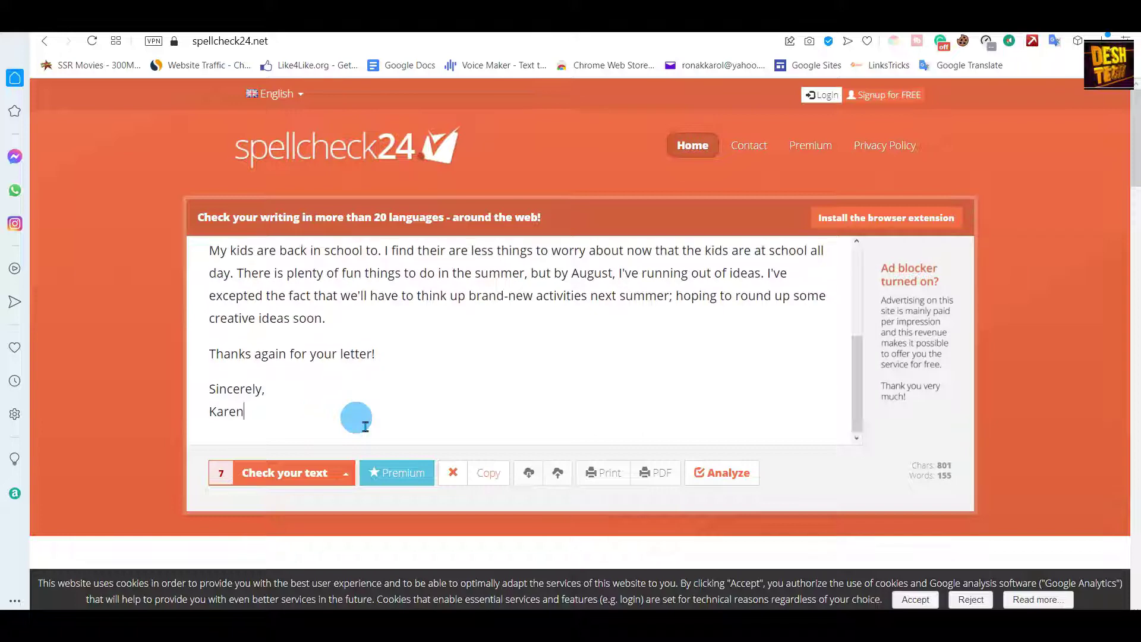
pyautogui.click(300, 474)
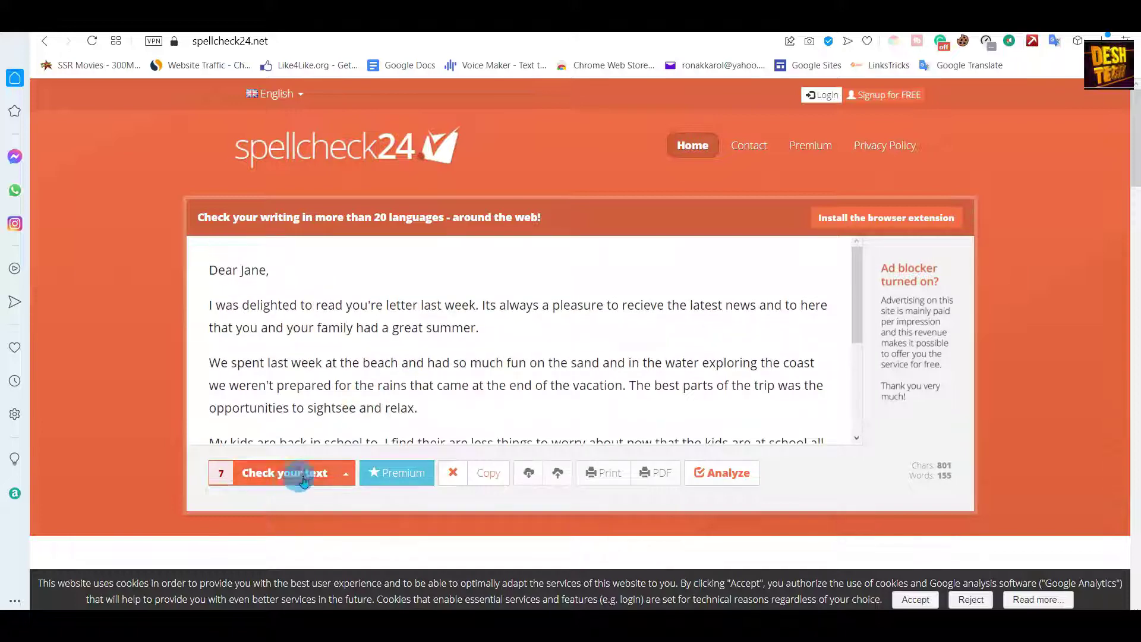
# Accept the suggestions "your", "It's", "receive" and "hear" for the flagged words in the first paragraph.
pyautogui.click(369, 321)
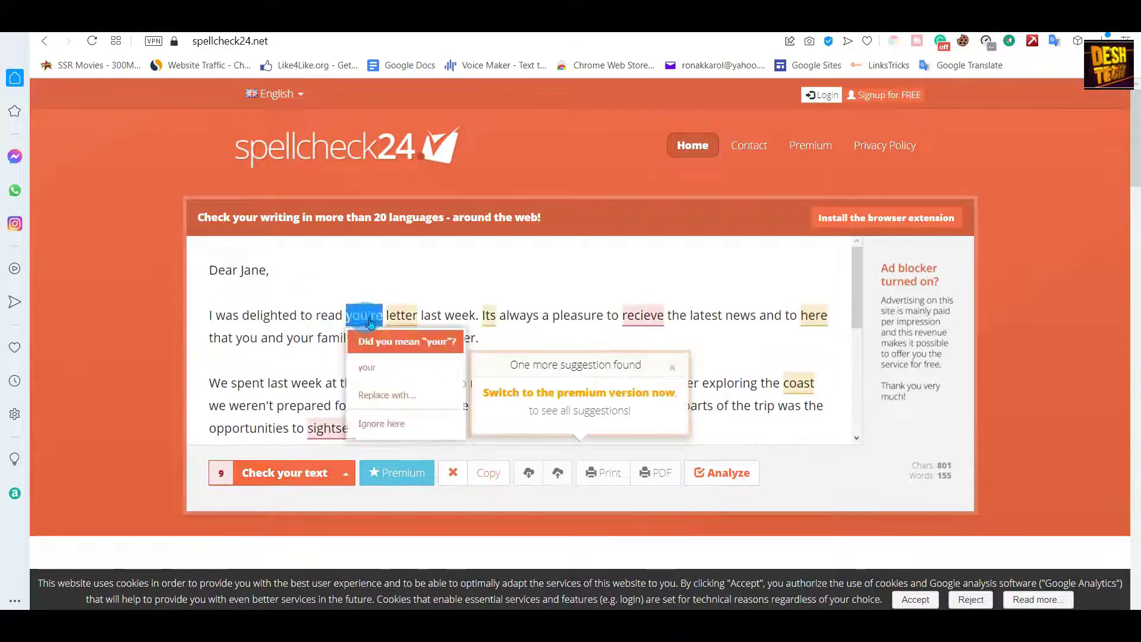
pyautogui.click(367, 369)
pyautogui.click(478, 316)
pyautogui.click(508, 392)
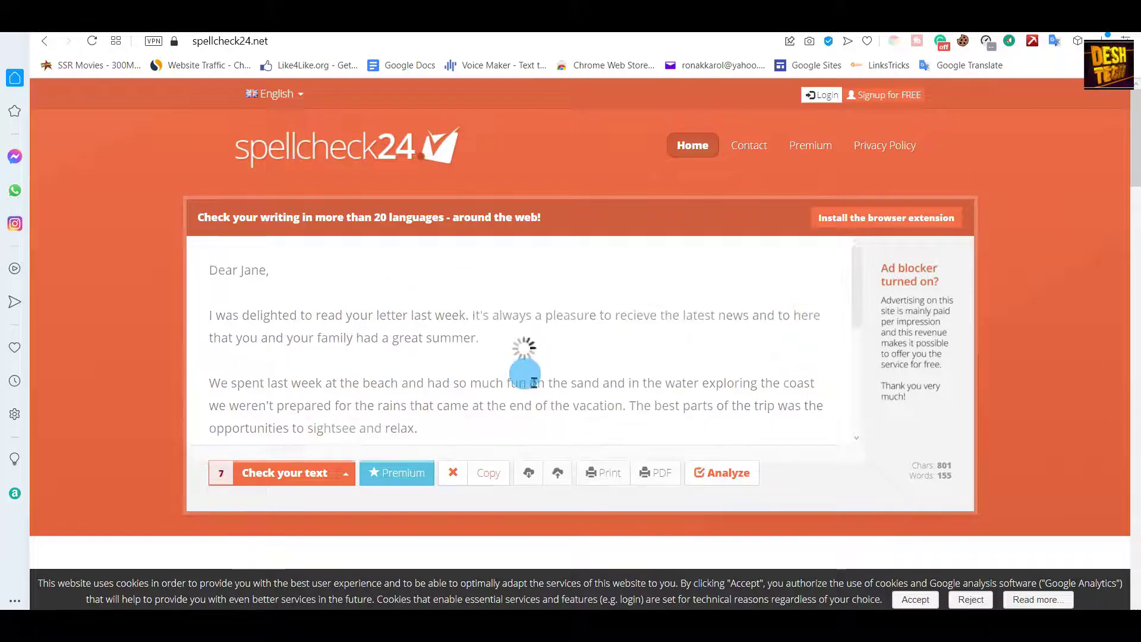
pyautogui.click(633, 316)
pyautogui.click(655, 366)
pyautogui.click(815, 321)
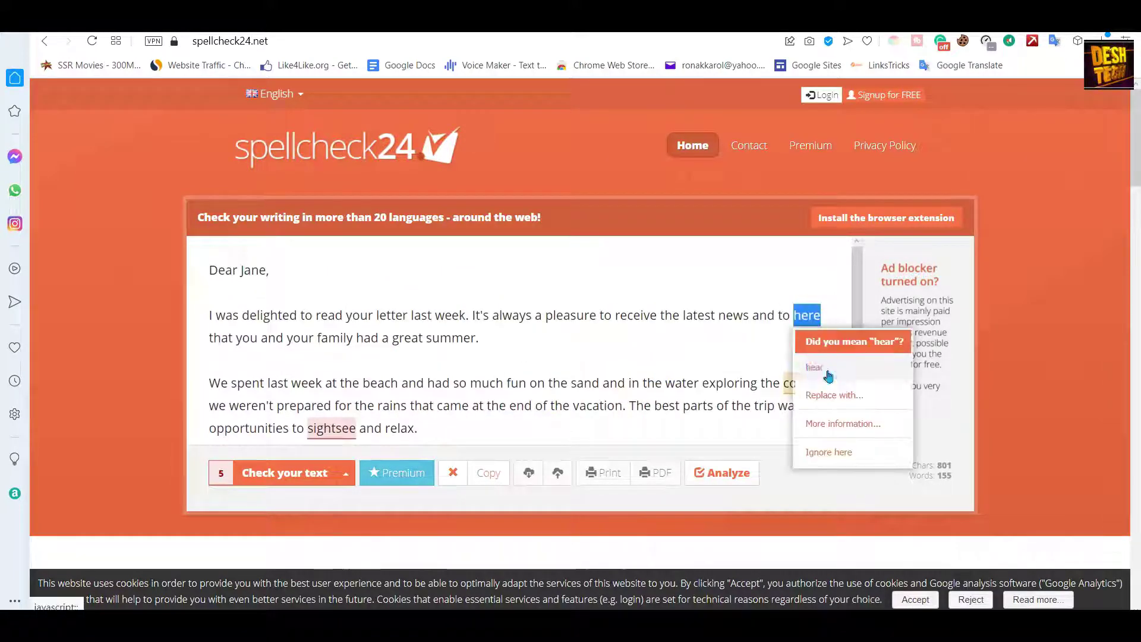
pyautogui.click(815, 367)
# In the second paragraph, accept the suggestions "coast," for the missing comma and "sight see" for "sightsee".
pyautogui.click(797, 383)
pyautogui.click(799, 430)
pyautogui.click(333, 428)
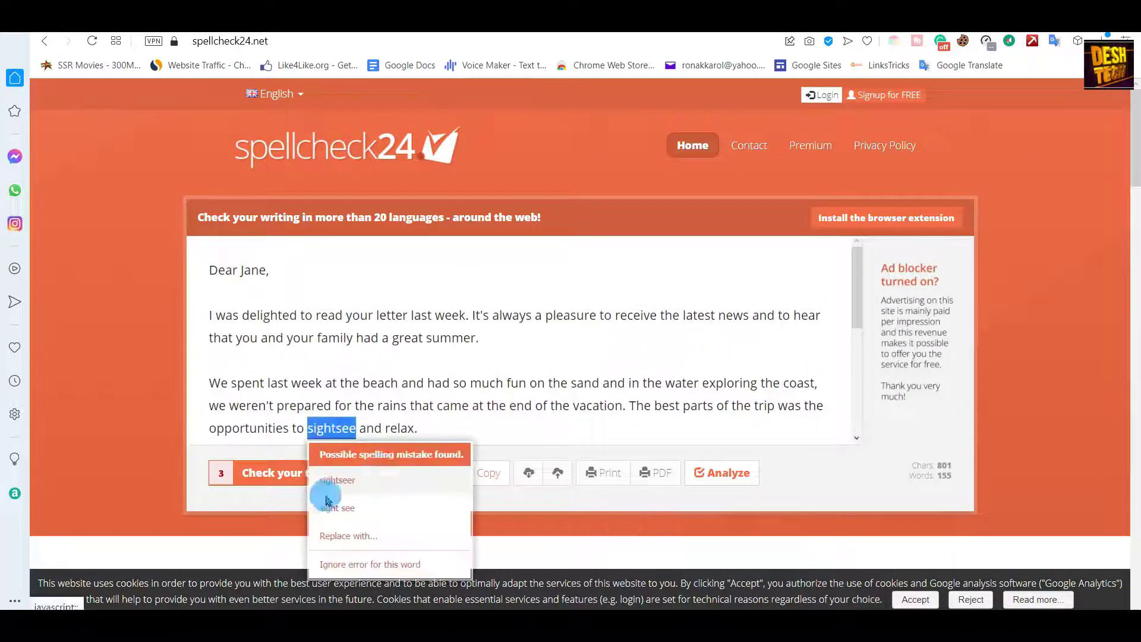
pyautogui.click(326, 493)
# In the third paragraph, replace "their" with "there" and "less" with "fewer" using the suggested corrections.
pyautogui.scroll(-5, 509, 377)
pyautogui.scroll(5, 863, 214)
pyautogui.scroll(-3, 844, 366)
pyautogui.click(430, 274)
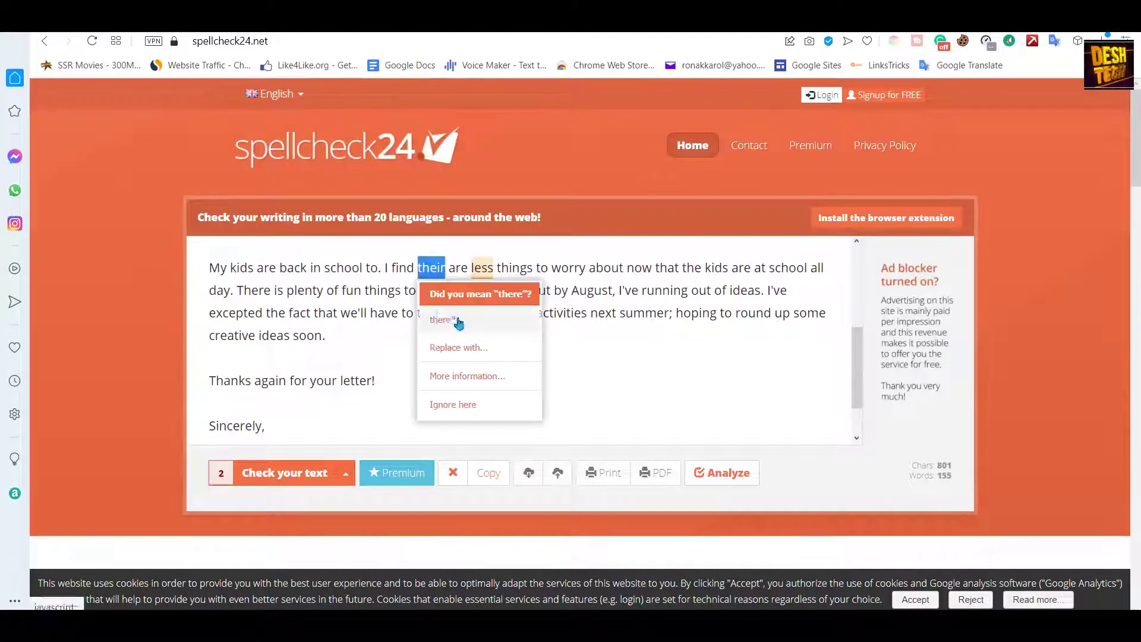
pyautogui.click(451, 321)
pyautogui.click(482, 274)
pyautogui.click(500, 321)
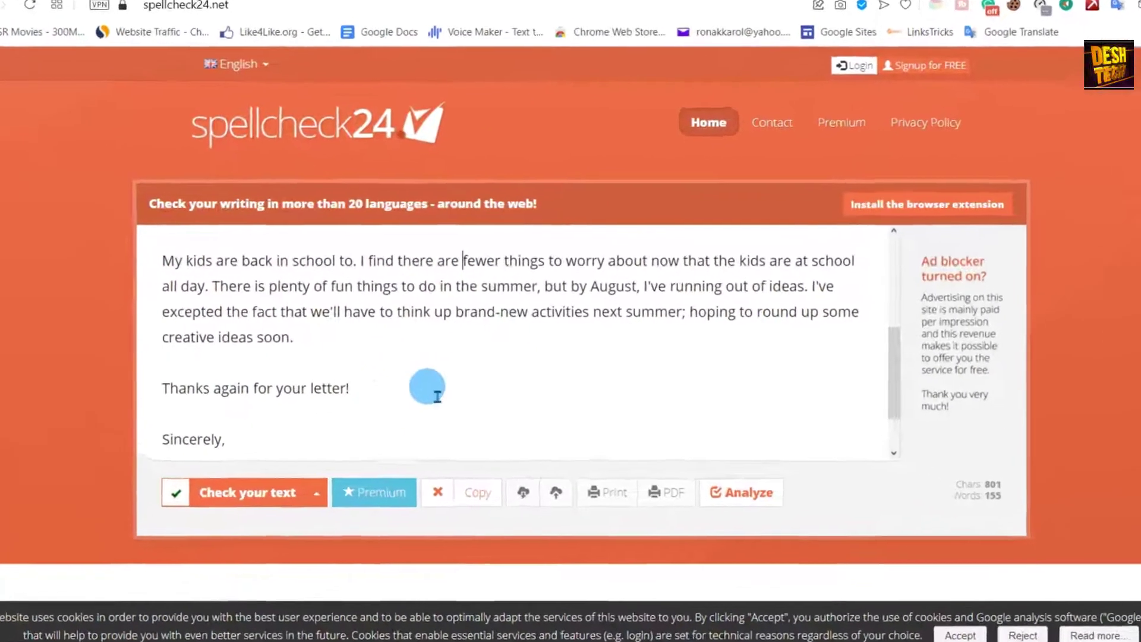
# Review the whole corrected letter, along with the text copy option and the site's language selection.
pyautogui.scroll(-1, 448, 389)
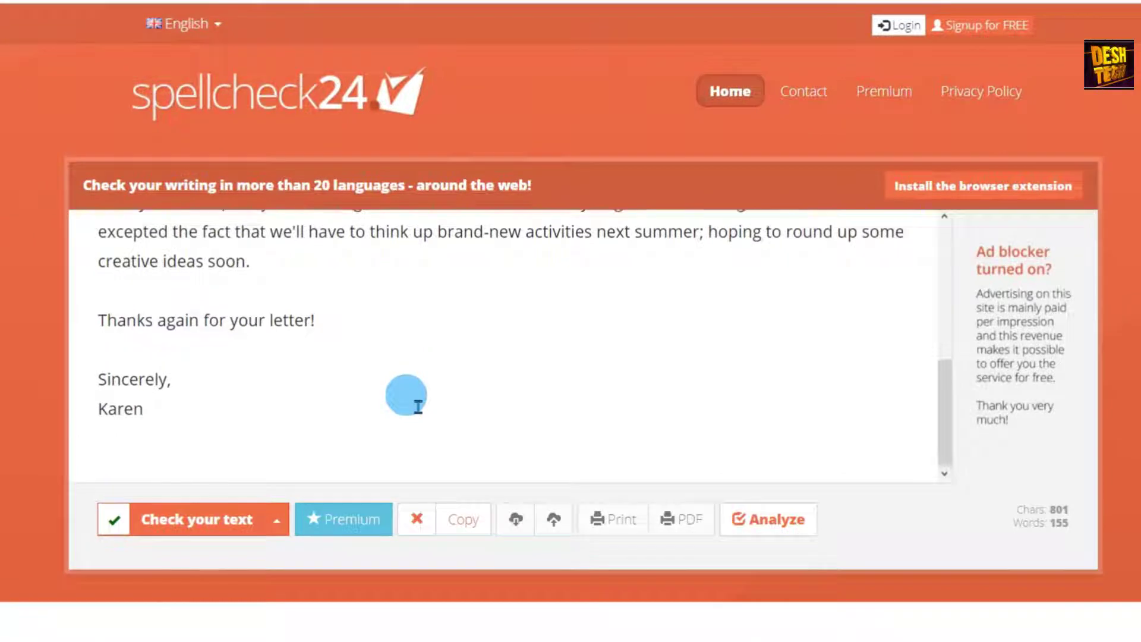
pyautogui.scroll(4, 418, 406)
pyautogui.scroll(3, 418, 406)
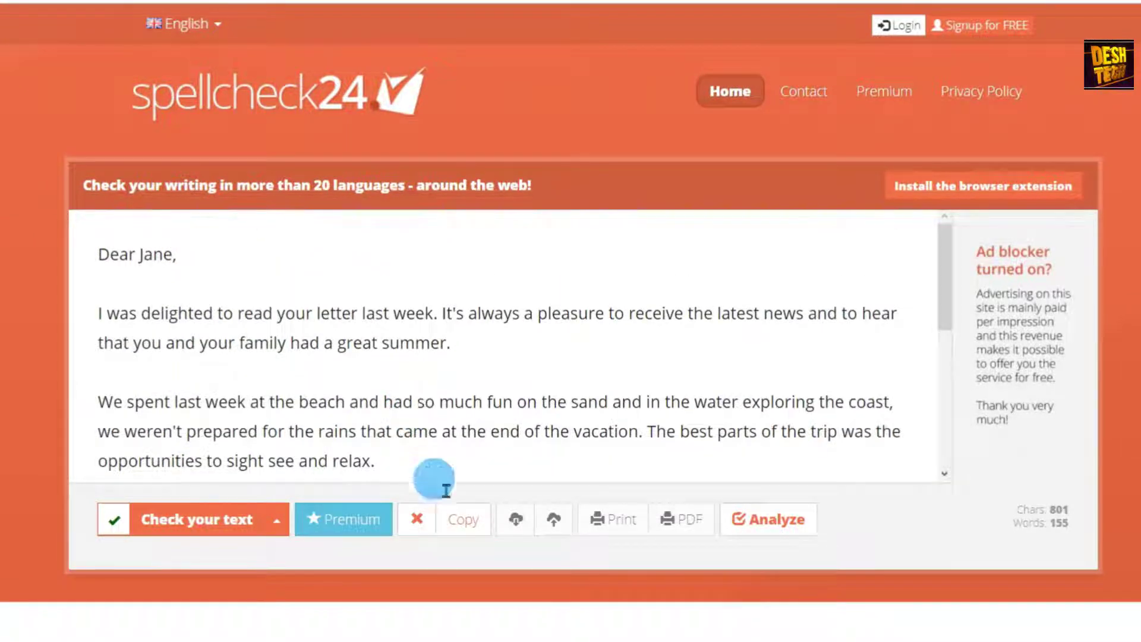
pyautogui.click(474, 521)
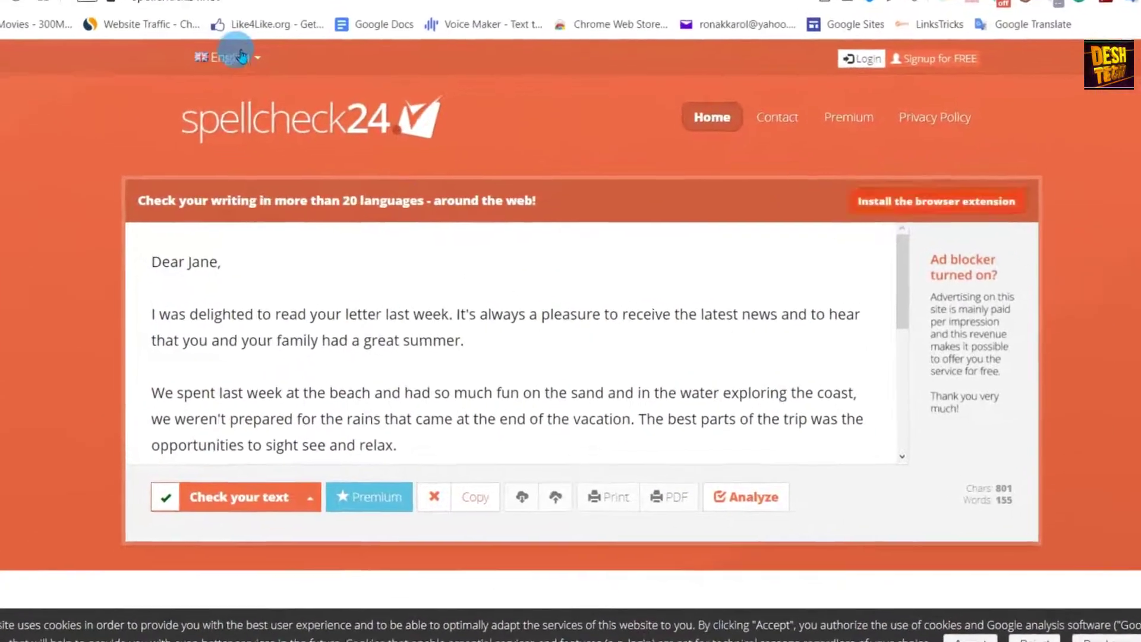
pyautogui.click(219, 30)
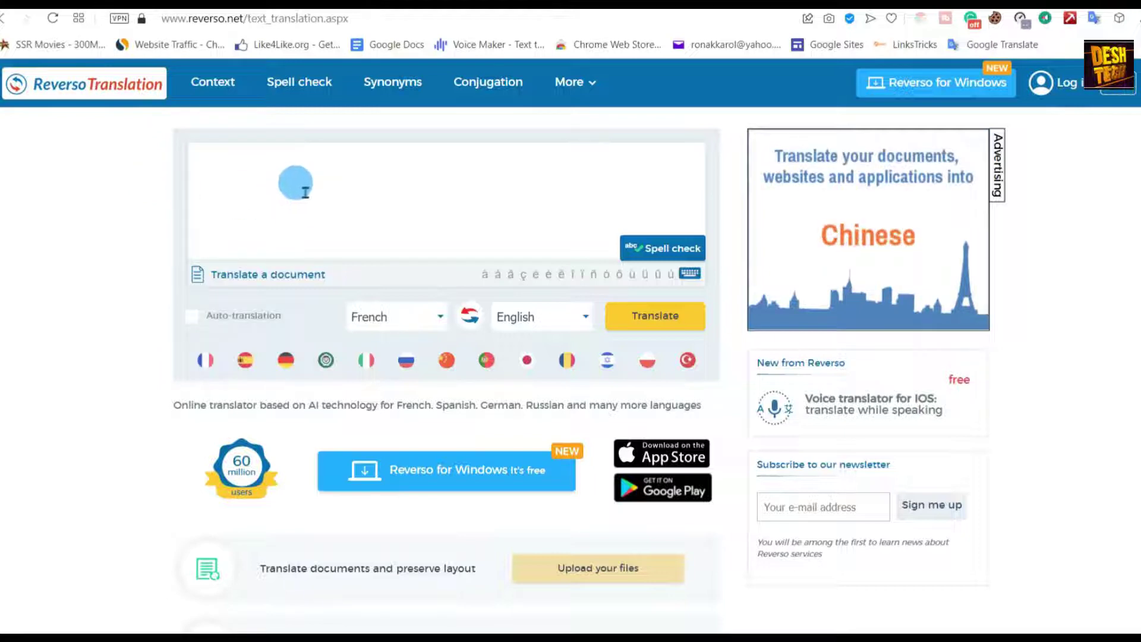
# On Reverso's translation page, paste the original letter into the text box and run its spell check.
pyautogui.click(305, 192)
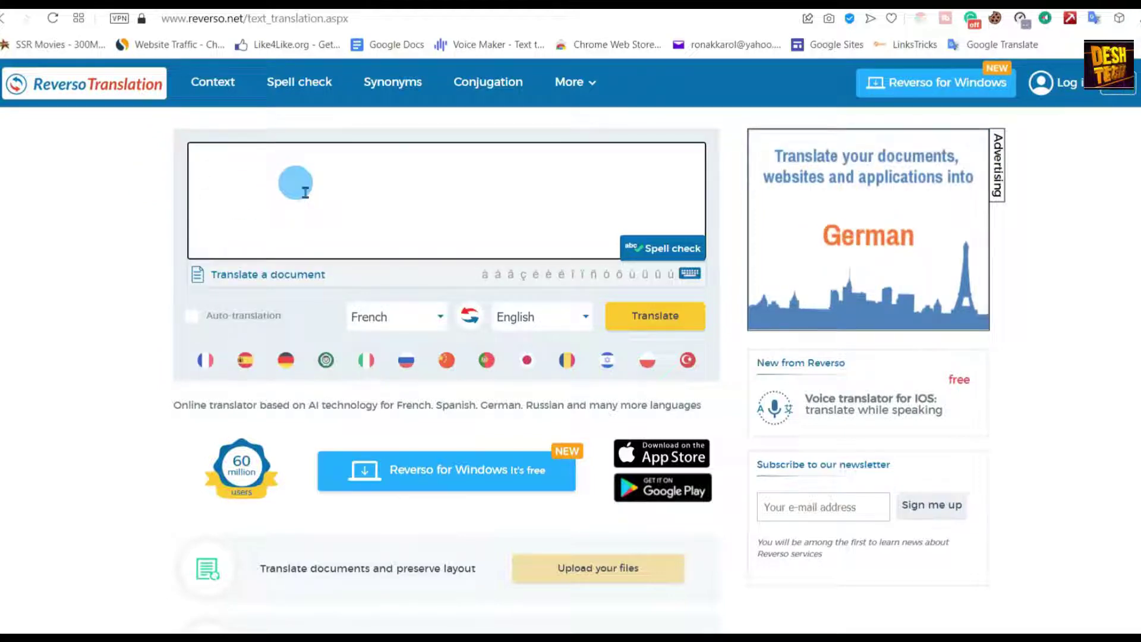
pyautogui.hotkey('ctrl', 'v')
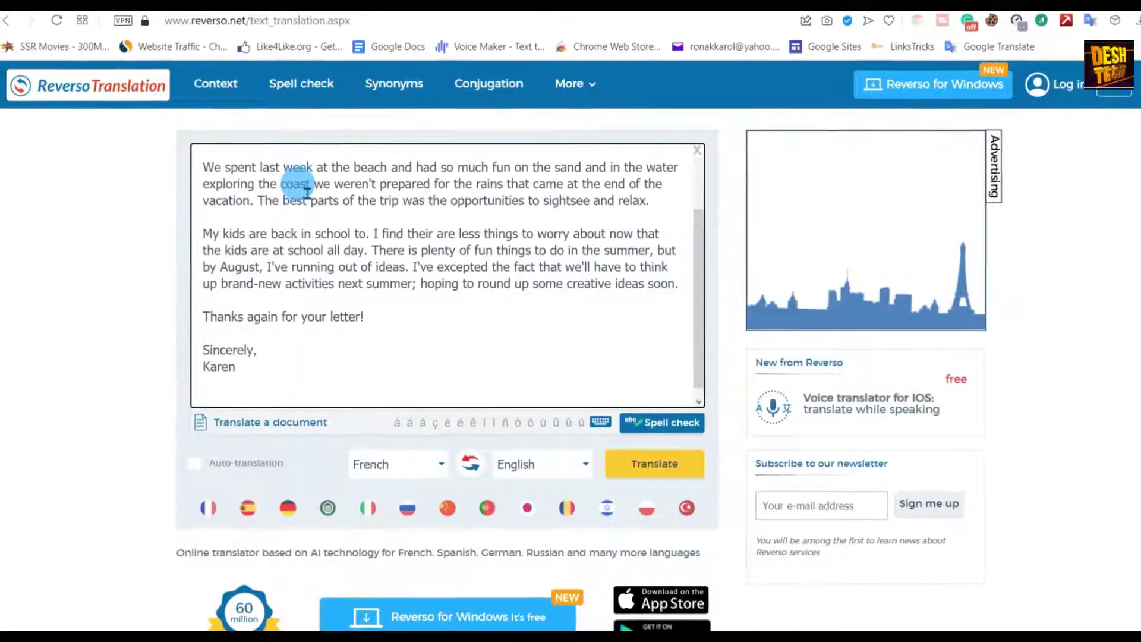
pyautogui.scroll(3, 306, 191)
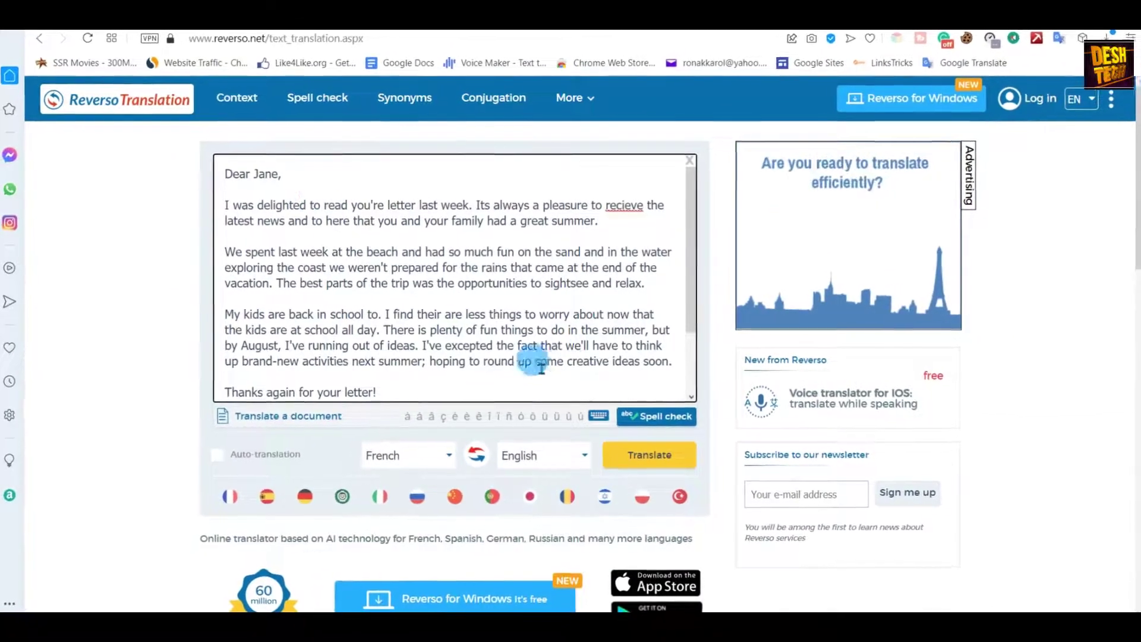
pyautogui.click(665, 434)
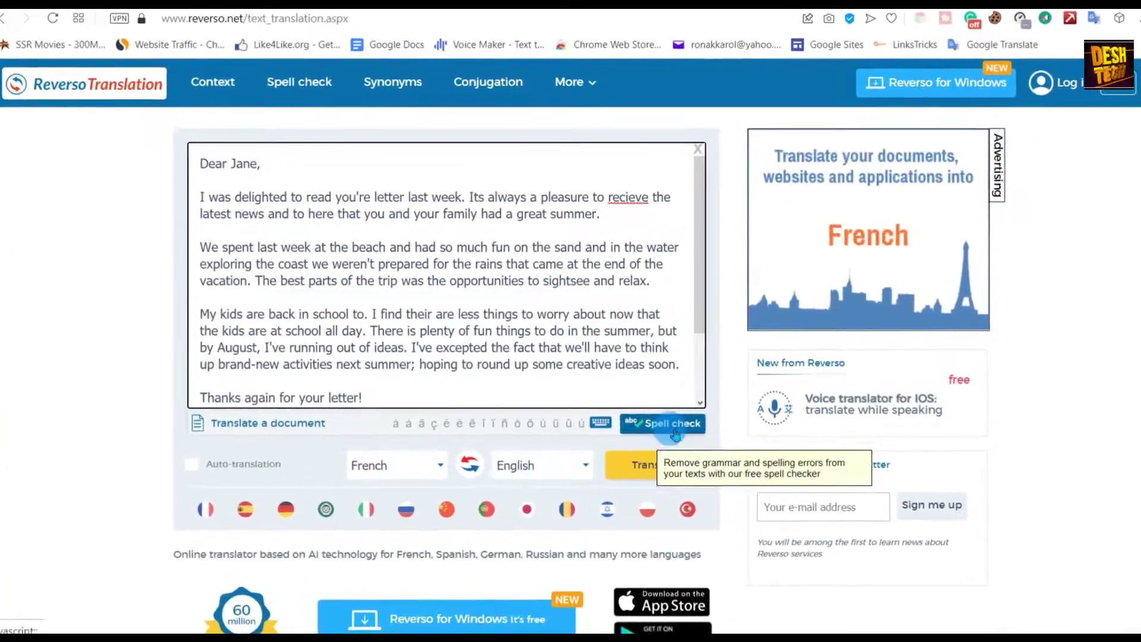
pyautogui.click(670, 428)
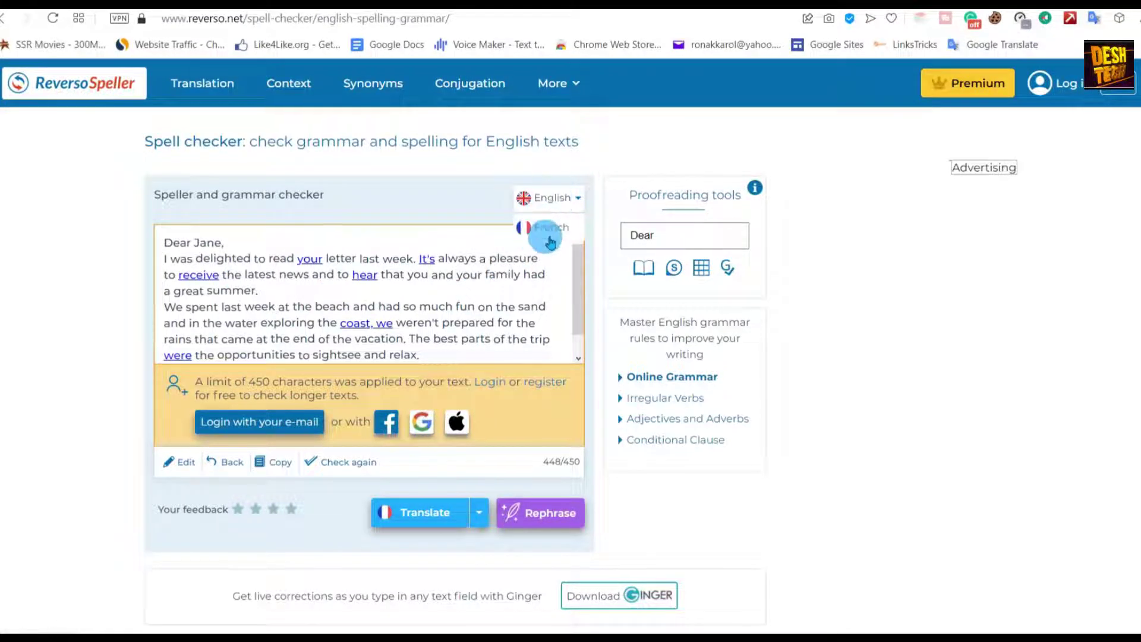
# Look up the synonyms offered for "family" and "much" in the checked letter.
pyautogui.click(505, 274)
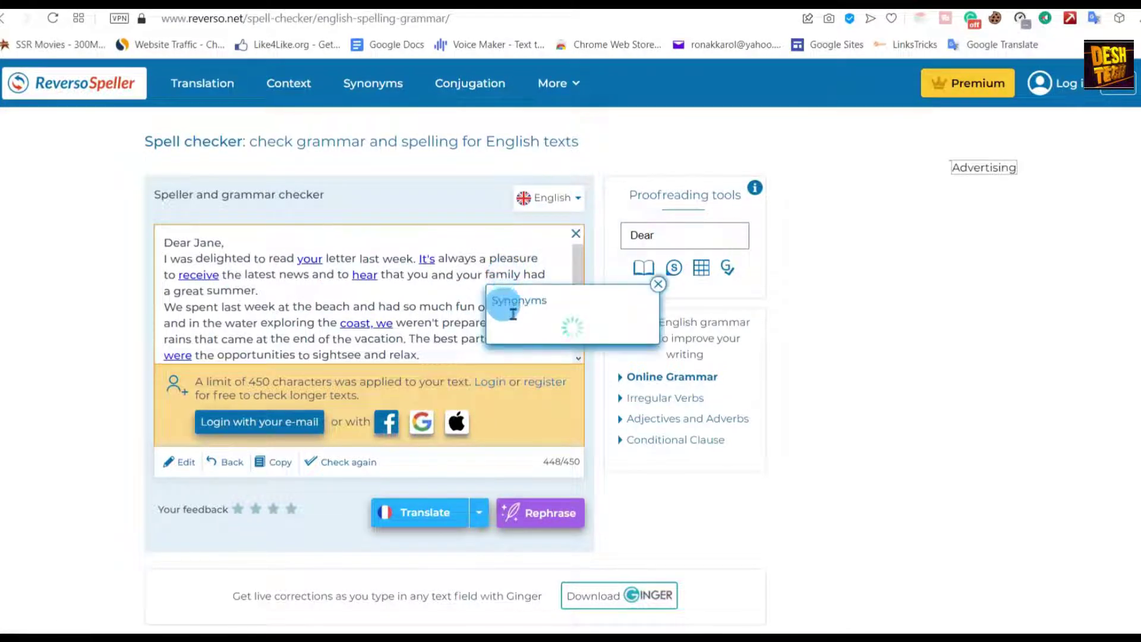
pyautogui.click(428, 278)
pyautogui.click(551, 304)
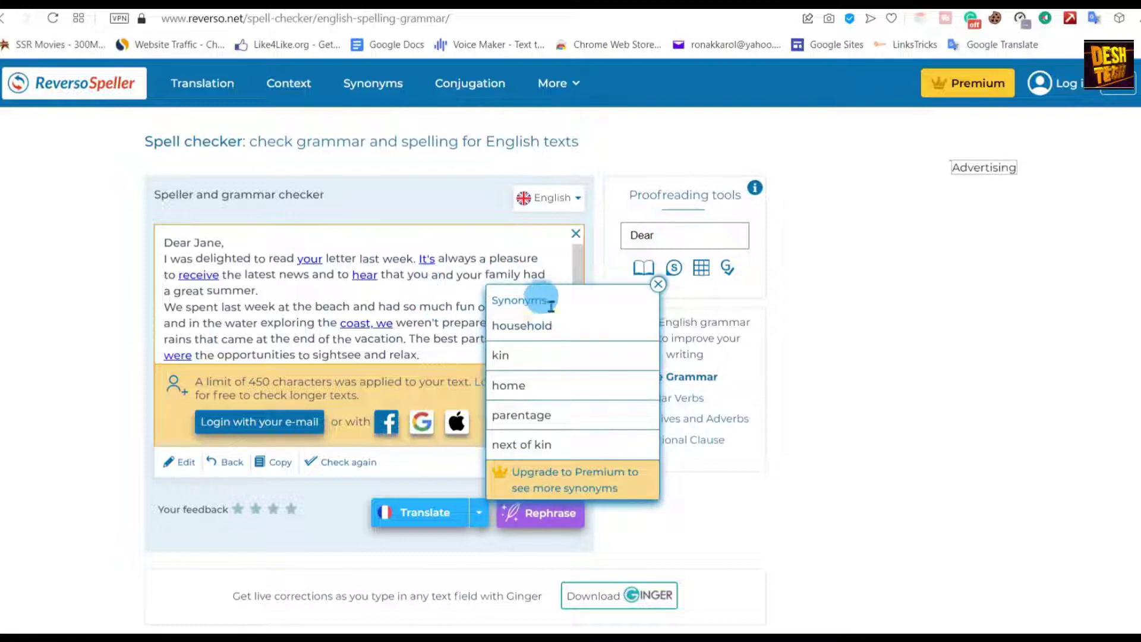
pyautogui.click(530, 336)
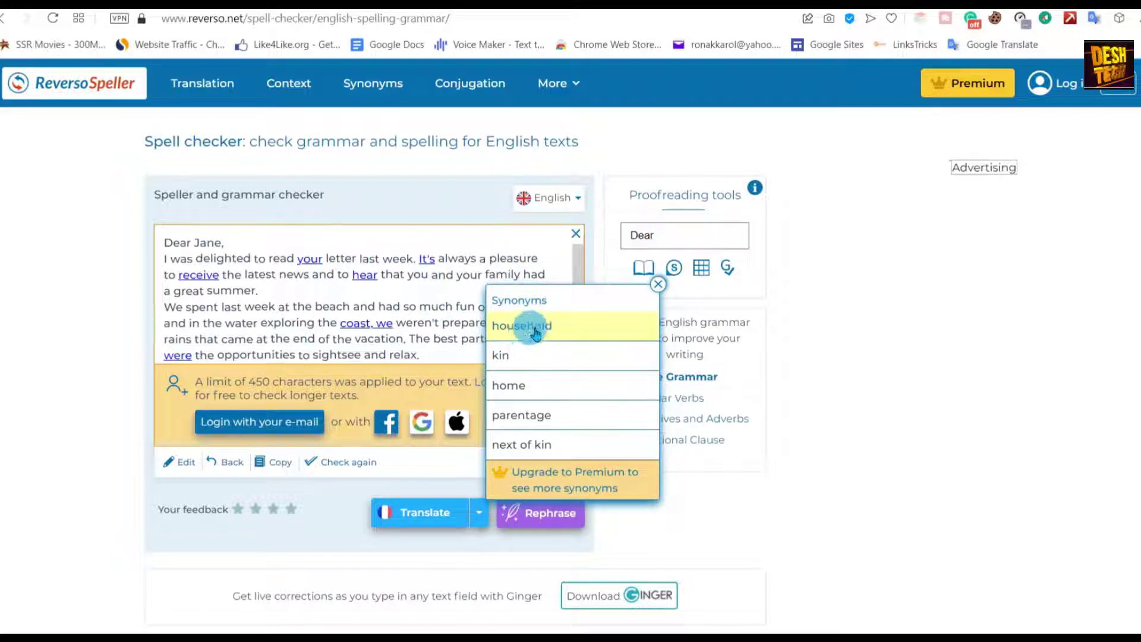
pyautogui.click(443, 306)
pyautogui.click(443, 306)
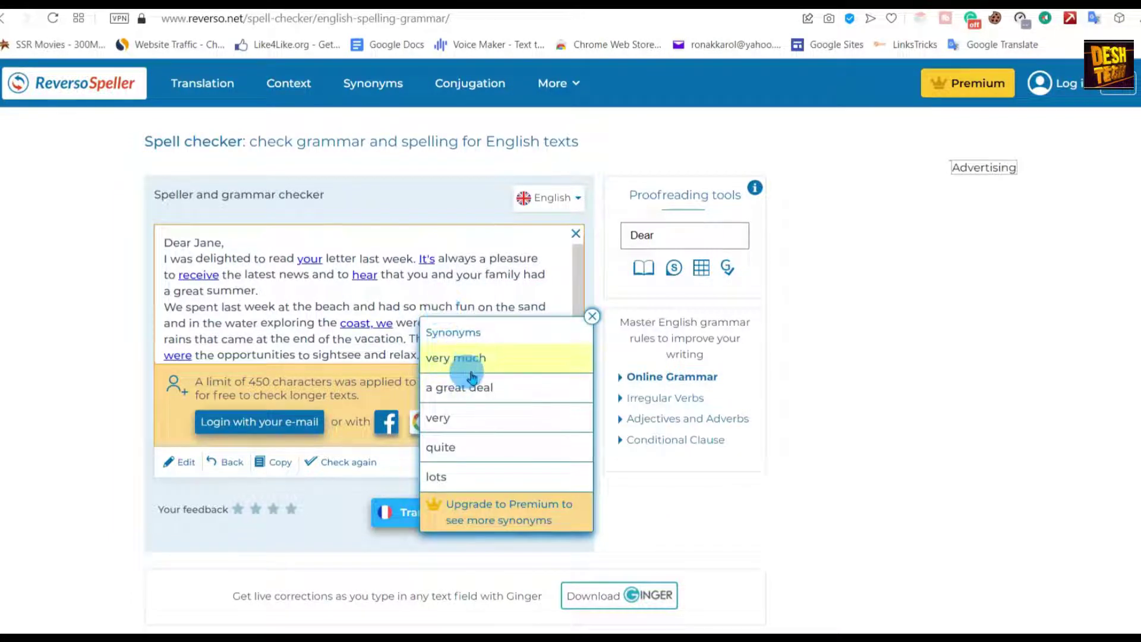
# On scribens.com, paste the original uncorrected letter into the grammar check editor.
pyautogui.click(364, 291)
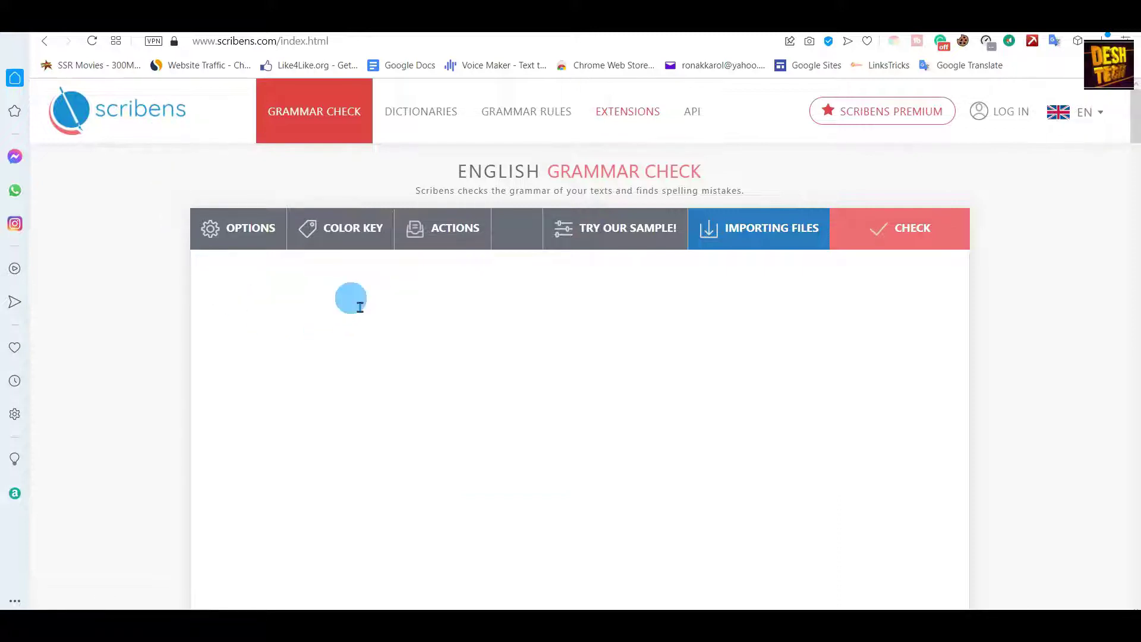
pyautogui.write("Dear Jane,  I was delighted to read you're letter last week. Its always a pleasure to recieve the latest news and to here that you and your family had a great summer.  We spent last week at the beach and had so much fun on the sand and in the water exploring the coast we weren't prepared for the rains that came at the end of the vacation. The best parts of the trip was the opportunities to sightsee and relax.  My kids are back in school to. I find their are less things to worry about now that the kids are at school all day. There is plenty of fun things to do in the summer, but by August, I've running out of ideas. I've excepted the fact that we'll have to think up brand-new activities next summer; hoping to round up some creative ideas soon.  Thanks again for your letter!  Sincerely, Karen")
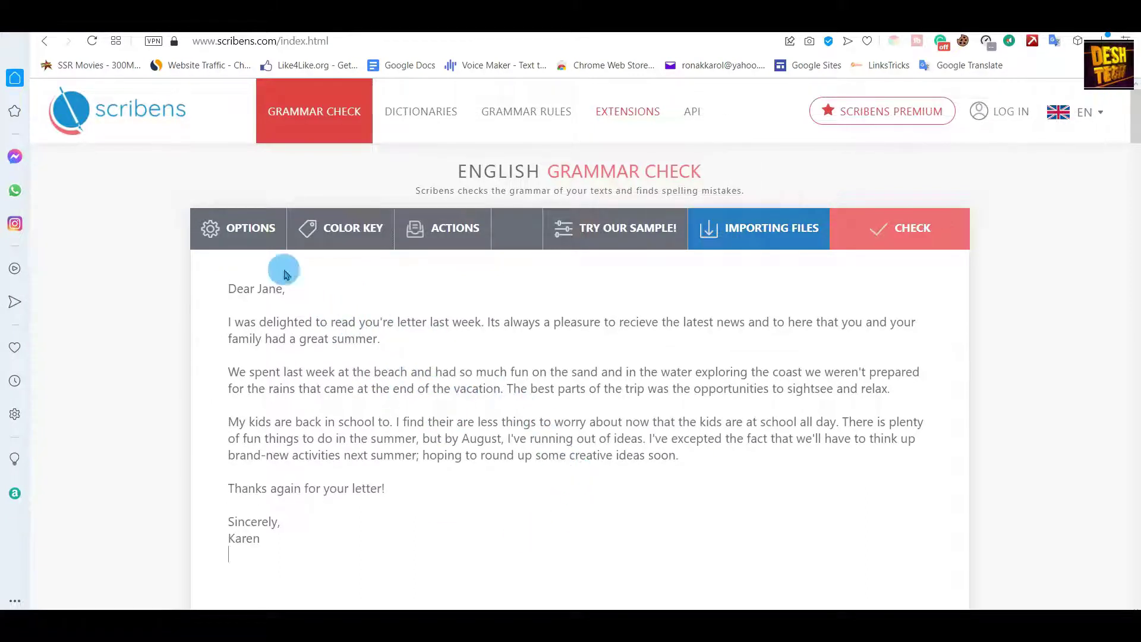
# In the spellcheck options, view the English vocabulary choices and set the document's font size to 18.
pyautogui.click(243, 239)
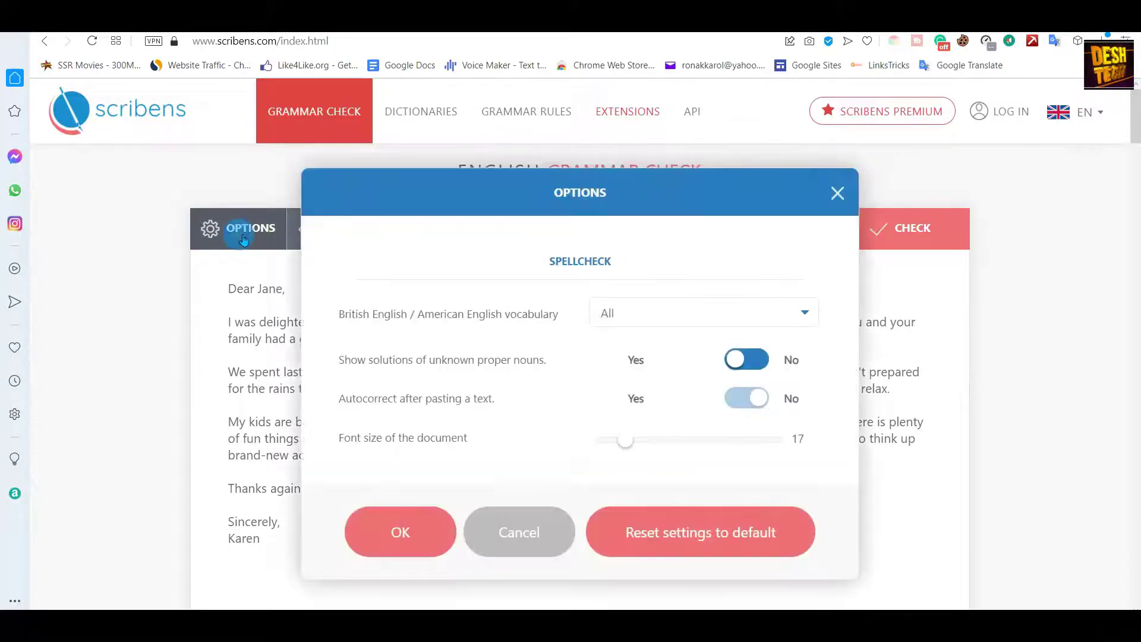
pyautogui.click(633, 320)
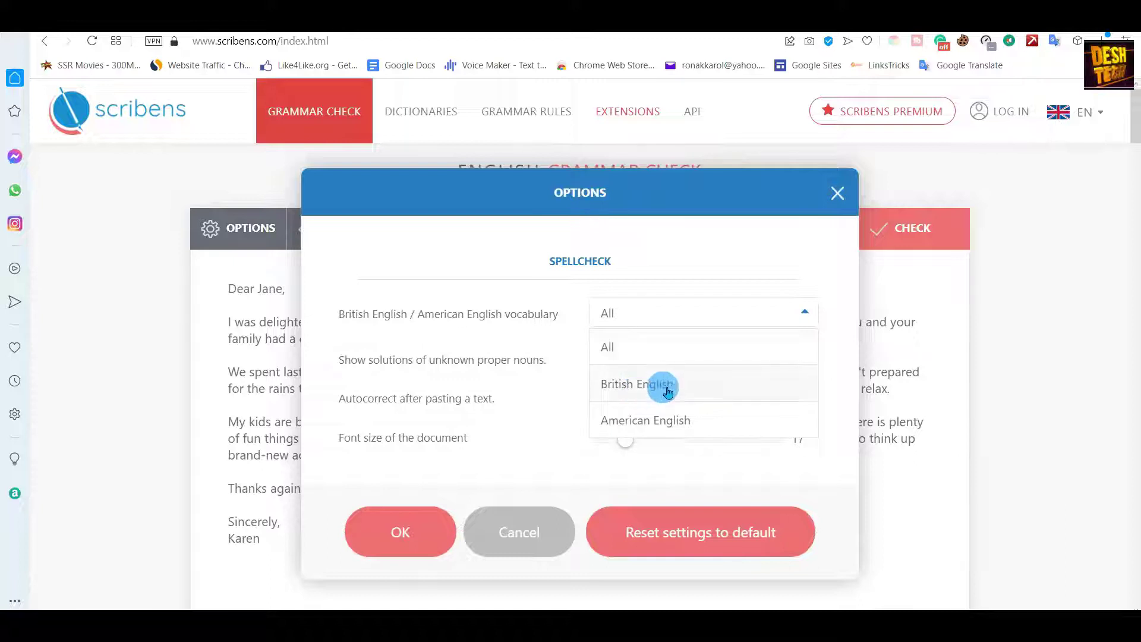
pyautogui.click(456, 426)
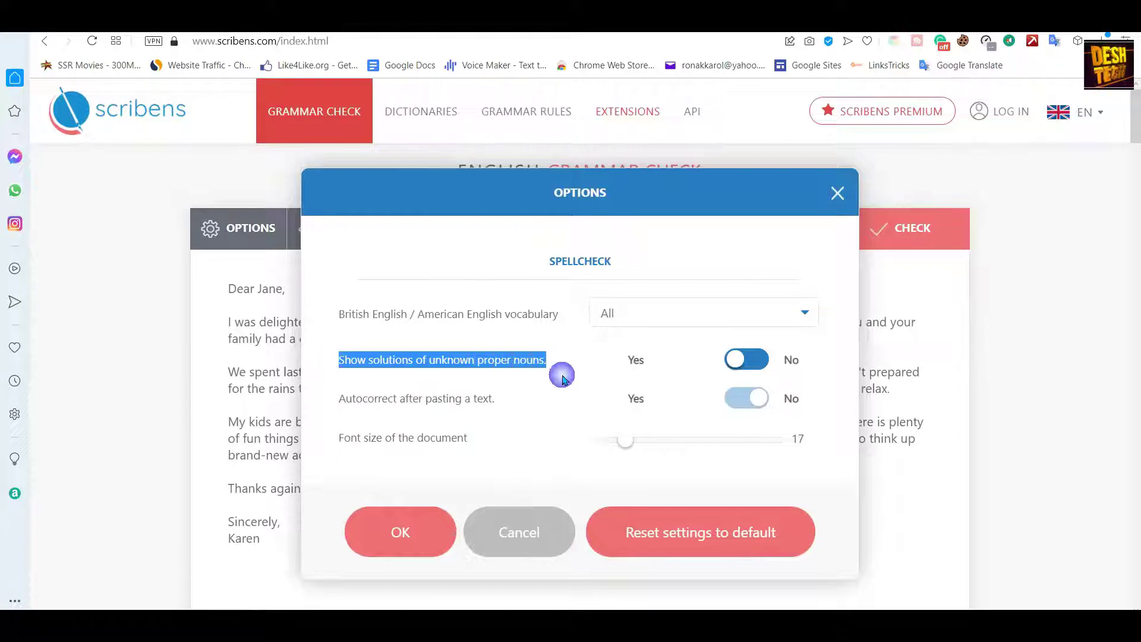
pyautogui.click(604, 362)
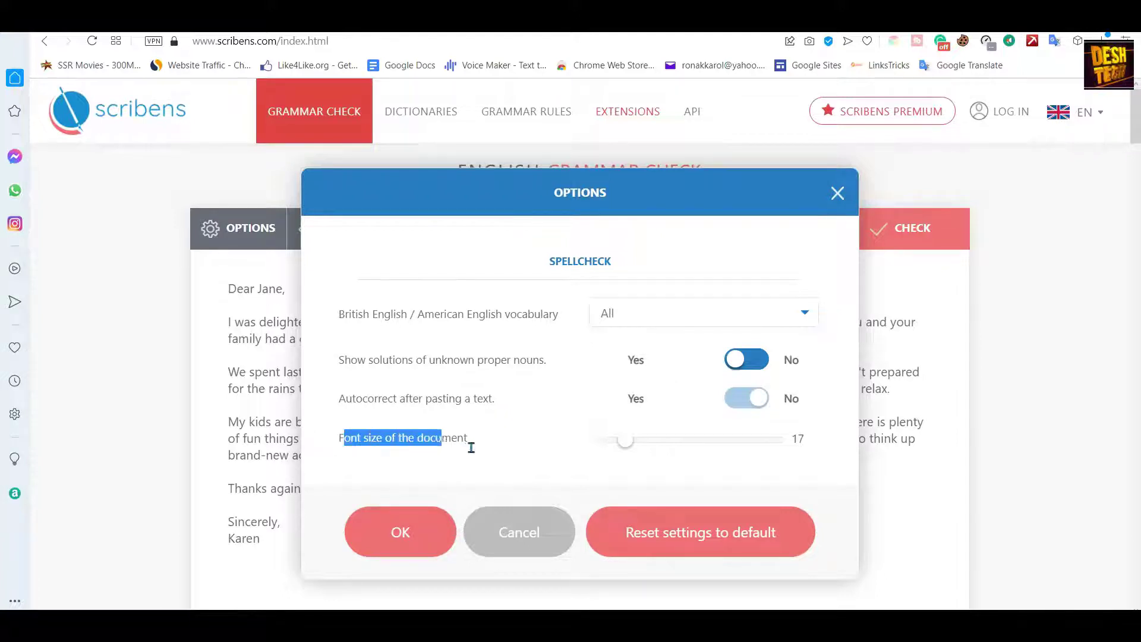
pyautogui.moveTo(471, 447); pyautogui.dragTo(540, 445)
pyautogui.click(548, 449)
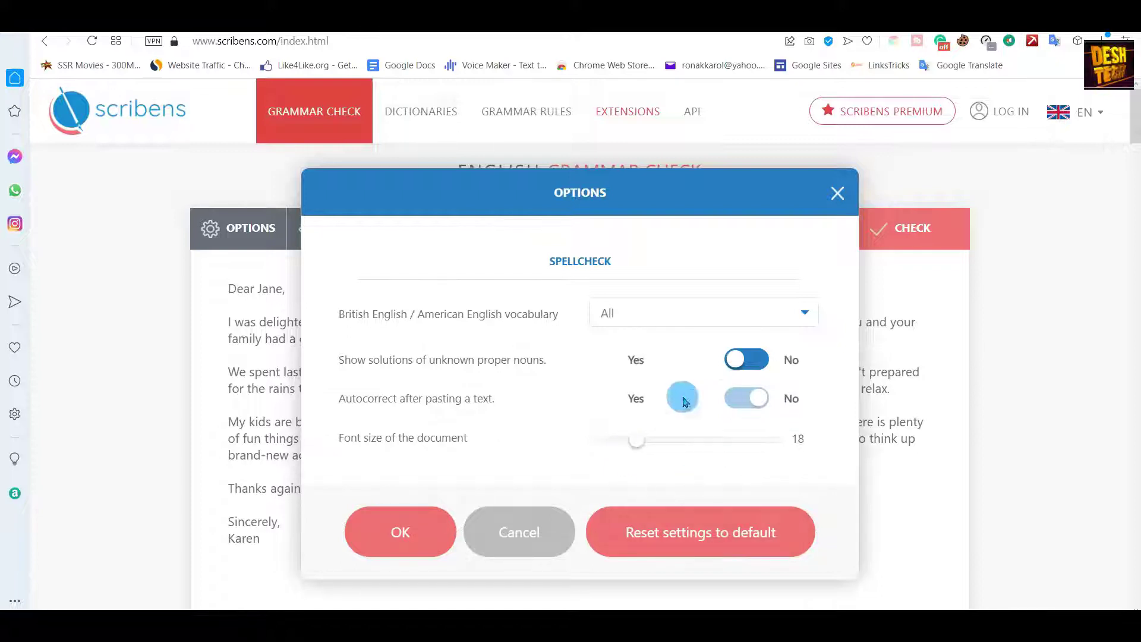
pyautogui.click(422, 544)
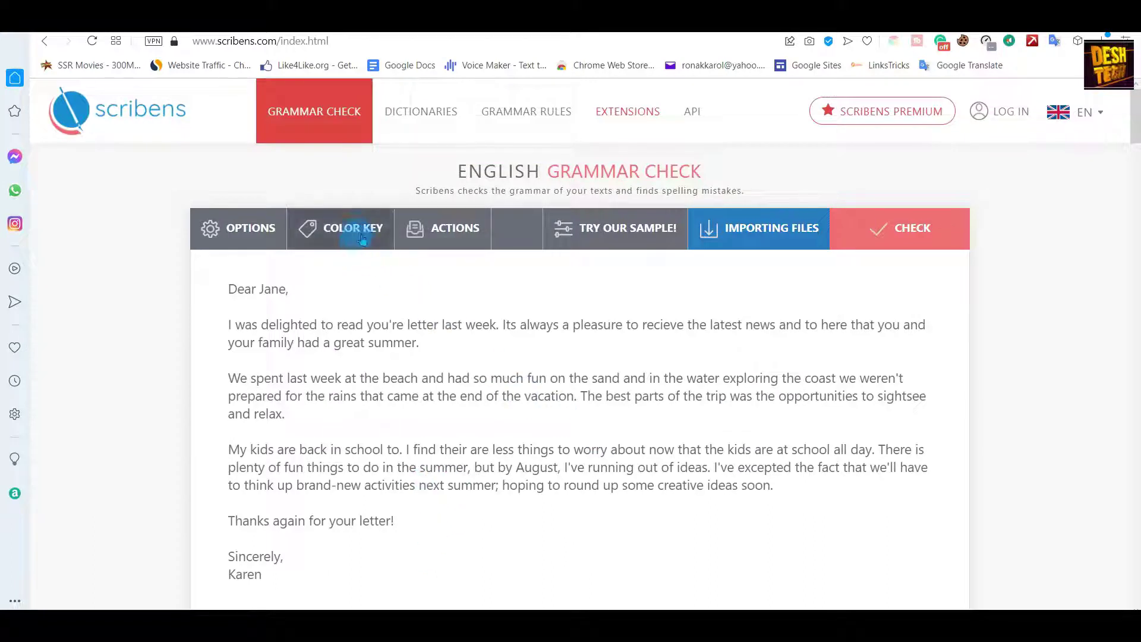
# Look at the available actions and browse for a file to import, then dismiss the file chooser without importing.
pyautogui.click(459, 238)
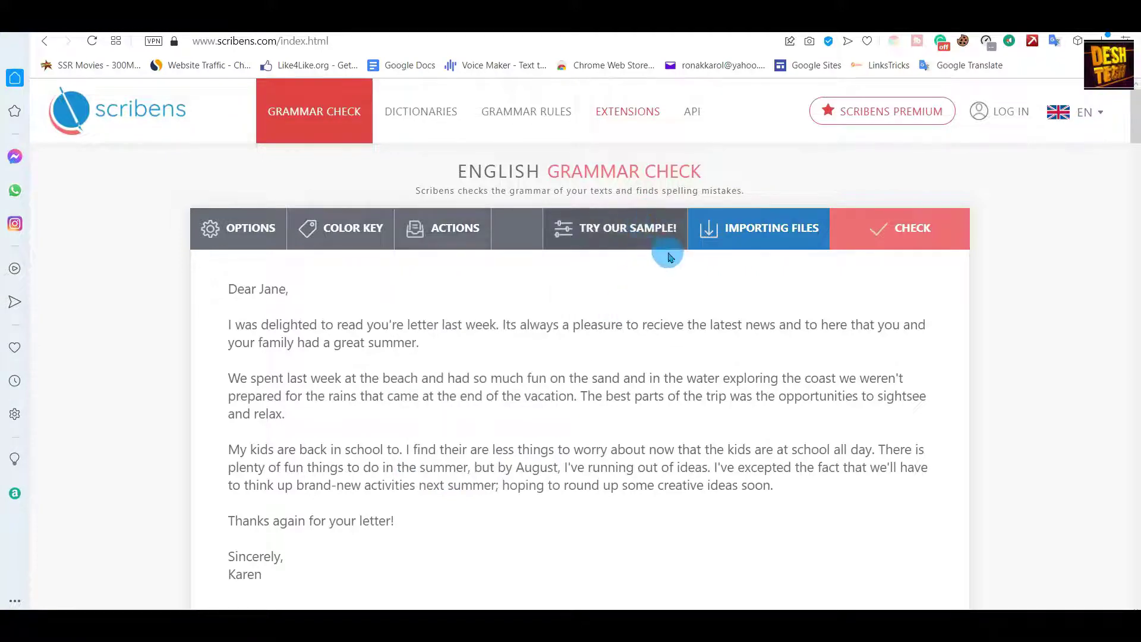
pyautogui.click(761, 230)
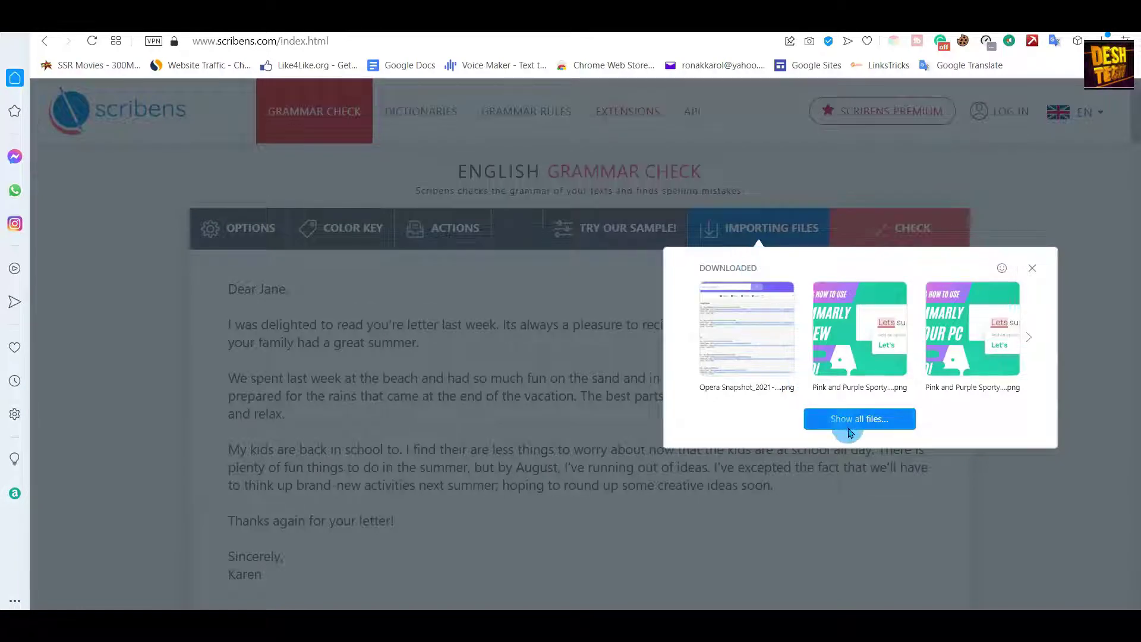
pyautogui.click(868, 420)
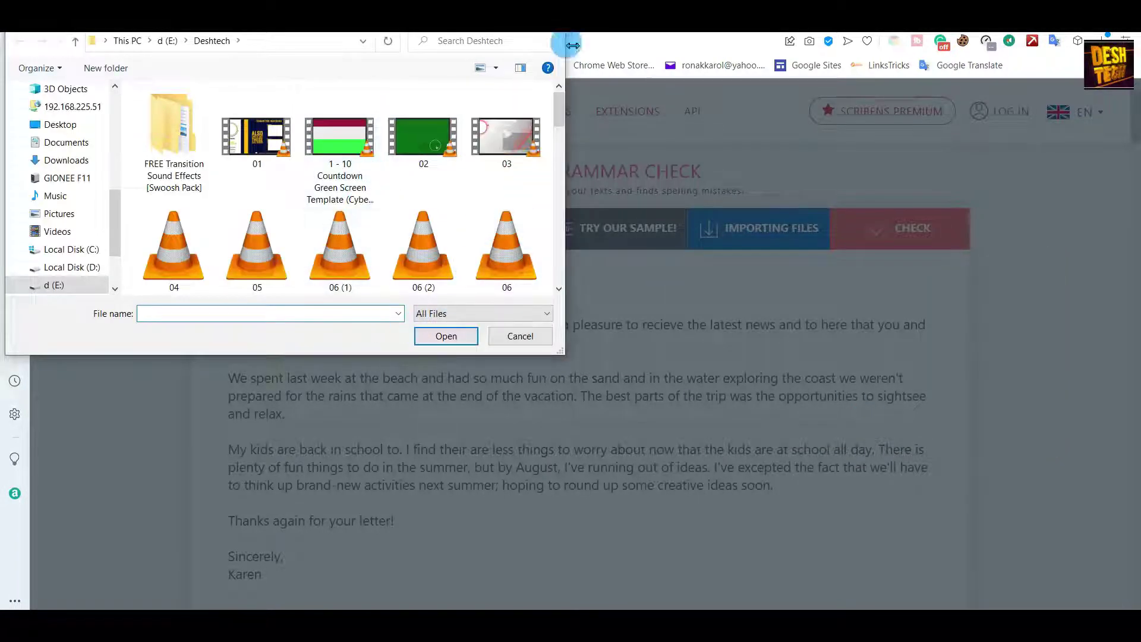
pyautogui.press('Escape')
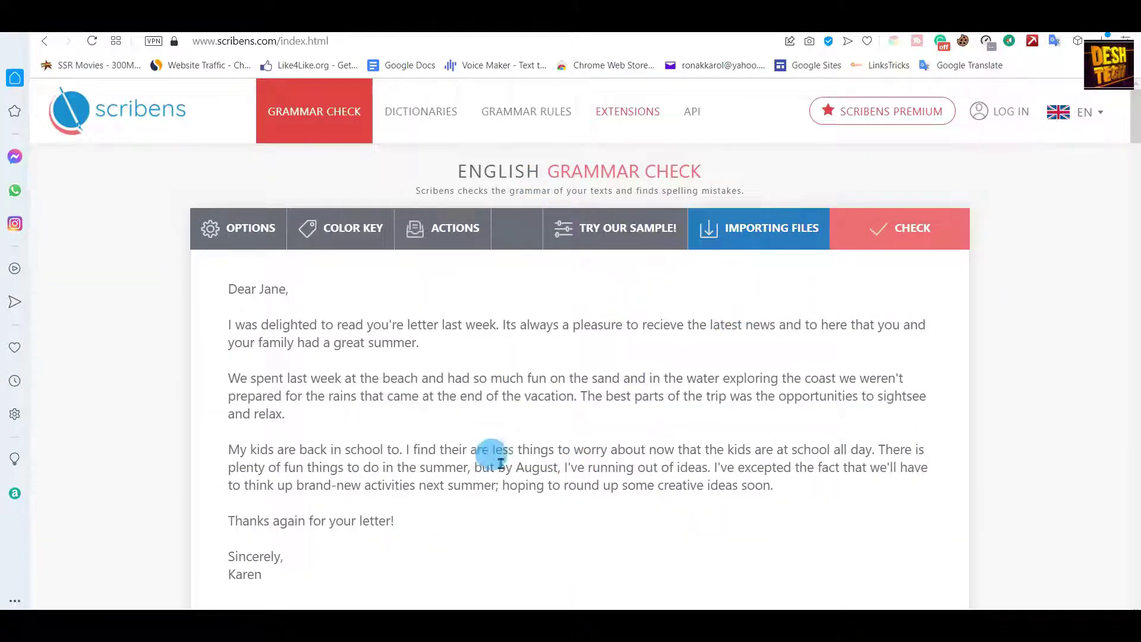
# Run the grammar check and accept the corrections "your" and "receive" in the first paragraph.
pyautogui.click(917, 246)
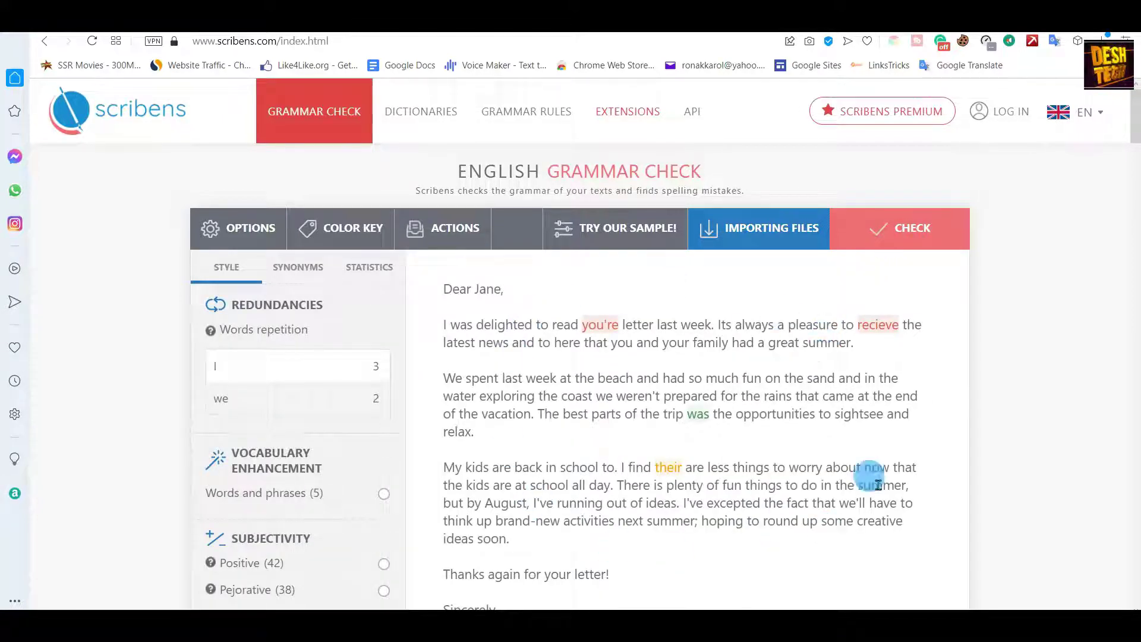
pyautogui.click(588, 326)
pyautogui.click(637, 376)
pyautogui.click(867, 325)
pyautogui.click(894, 360)
# Replace "was" with "were" in the second paragraph and "their" with "there" in the third using the suggested corrections.
pyautogui.click(698, 414)
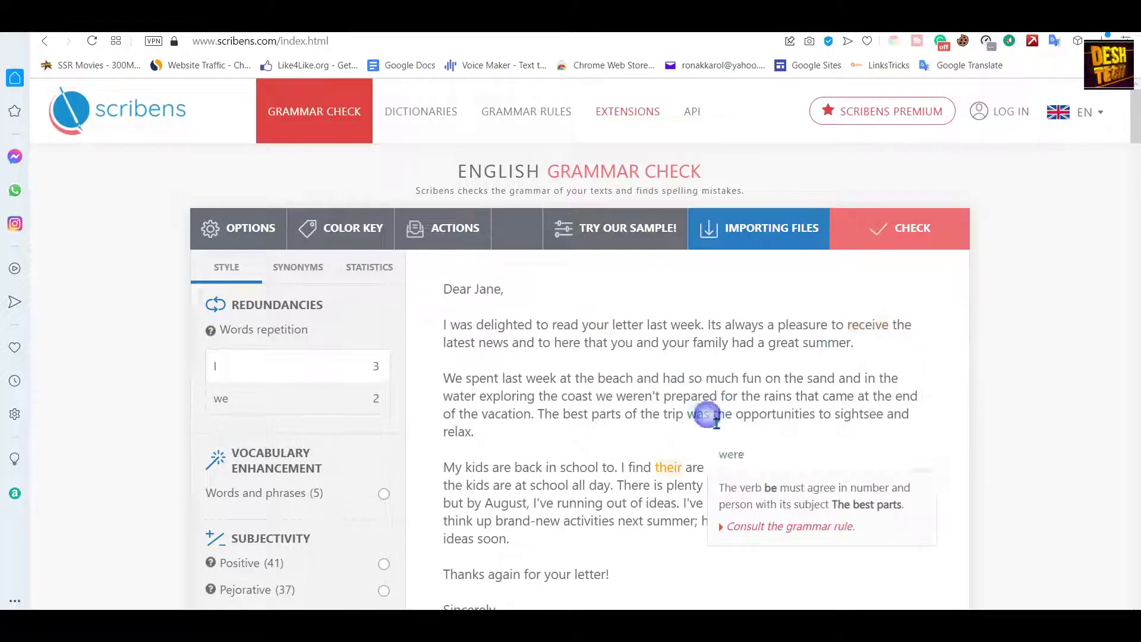
pyautogui.click(724, 453)
pyautogui.click(667, 467)
pyautogui.click(743, 501)
pyautogui.scroll(-3, 743, 501)
pyautogui.scroll(3, 761, 475)
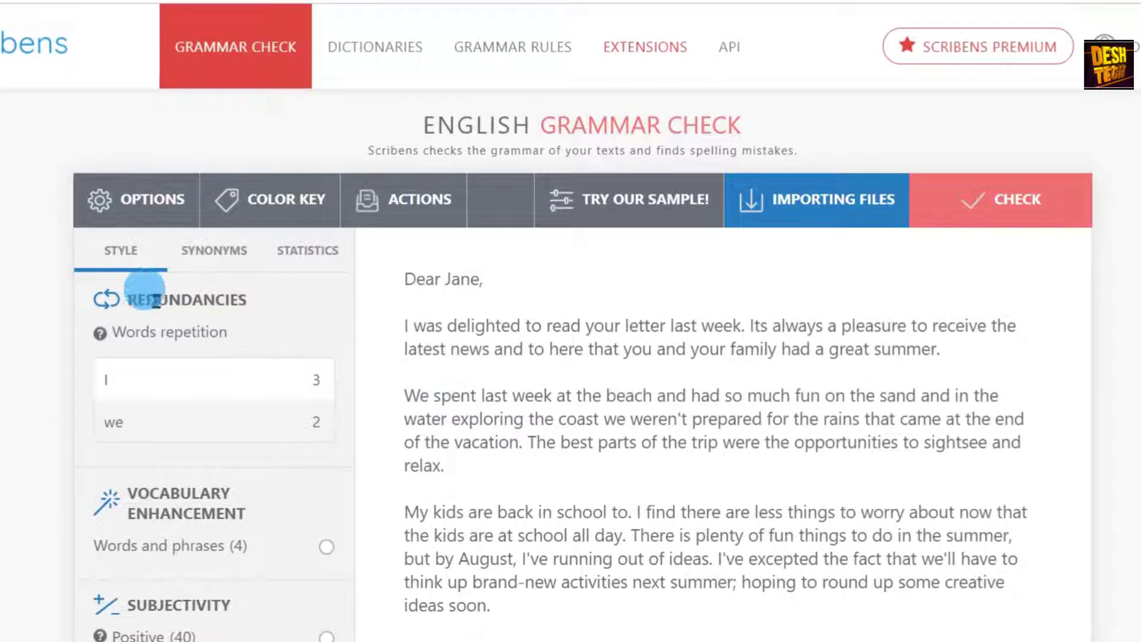
# Examine the style analysis of the letter: word repetitions, vocabulary enhancement, subjectivity, run-on sentences and language registers.
pyautogui.click(207, 381)
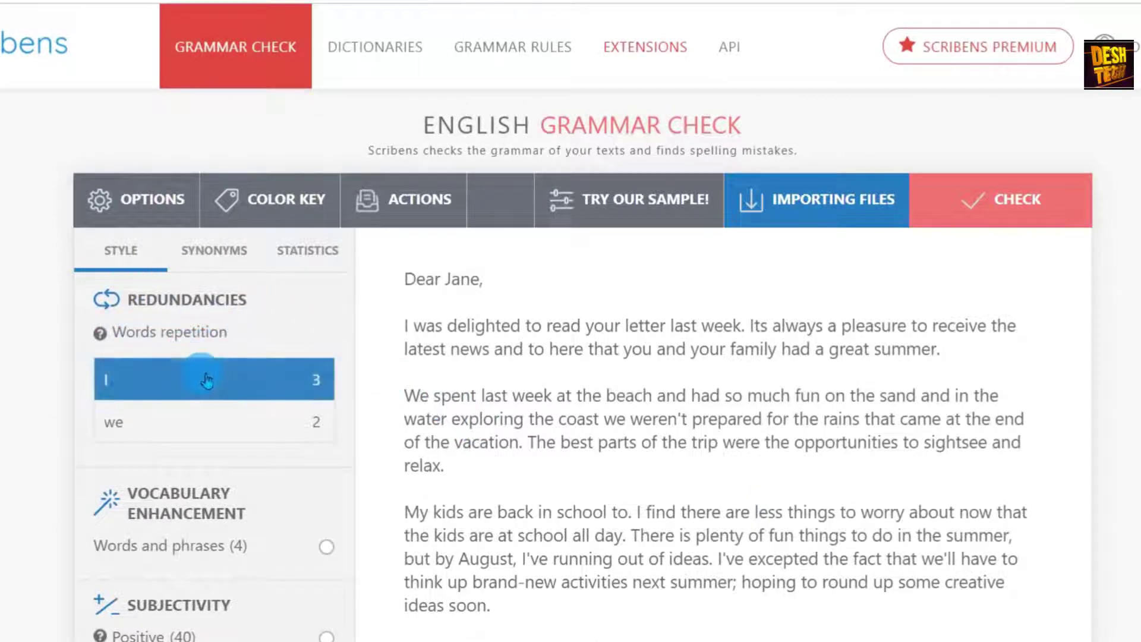
pyautogui.click(200, 427)
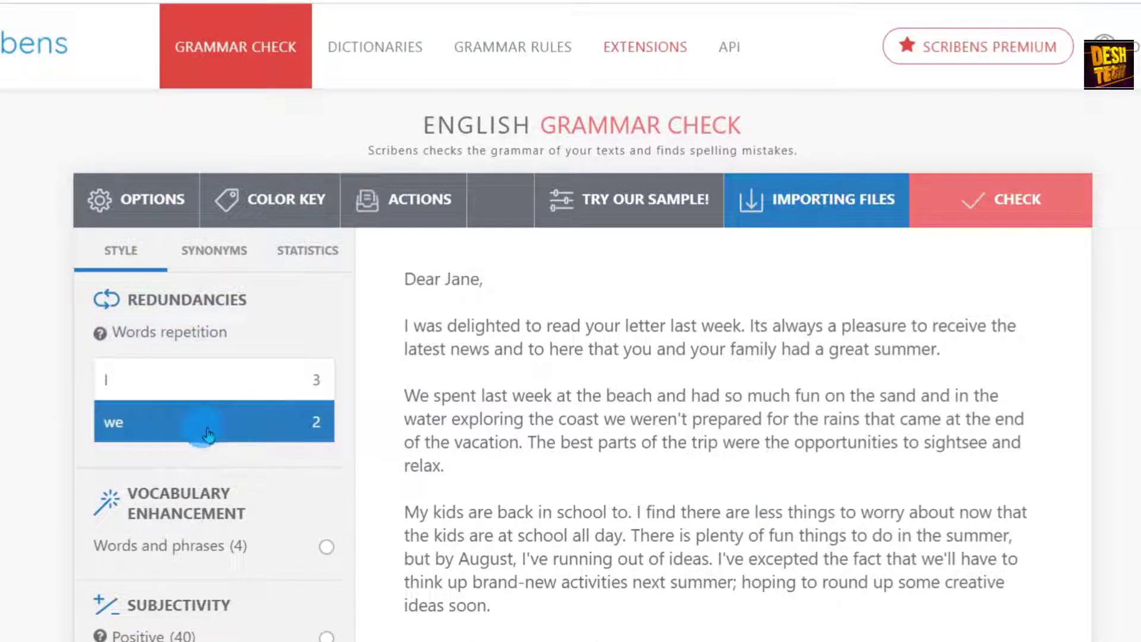
pyautogui.scroll(-4, 275, 515)
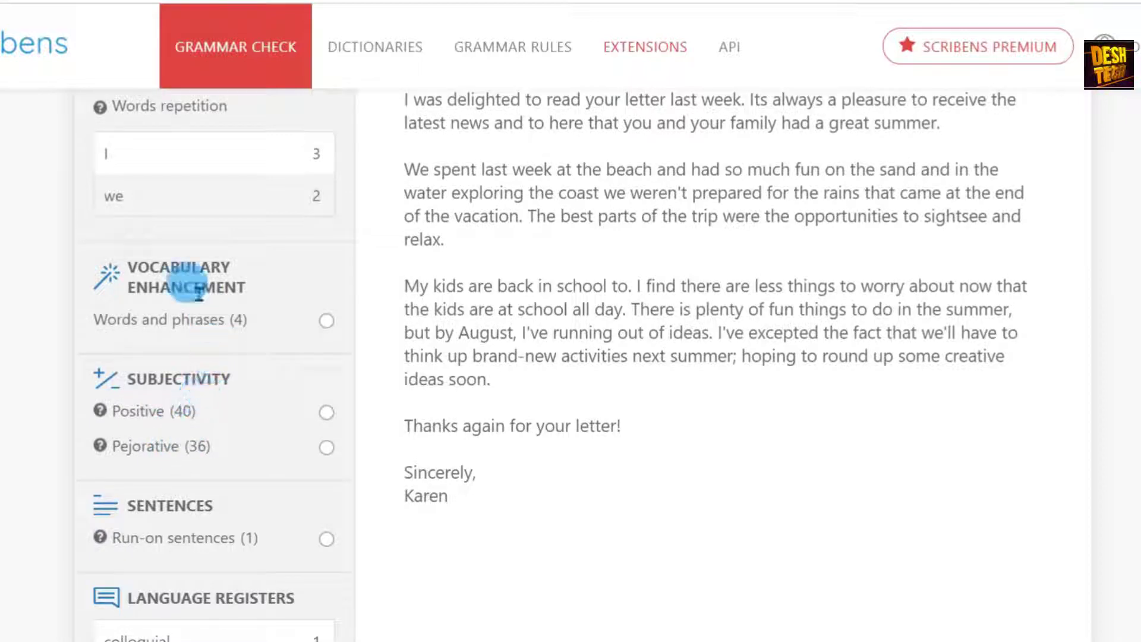
pyautogui.moveTo(127, 267); pyautogui.dragTo(247, 307)
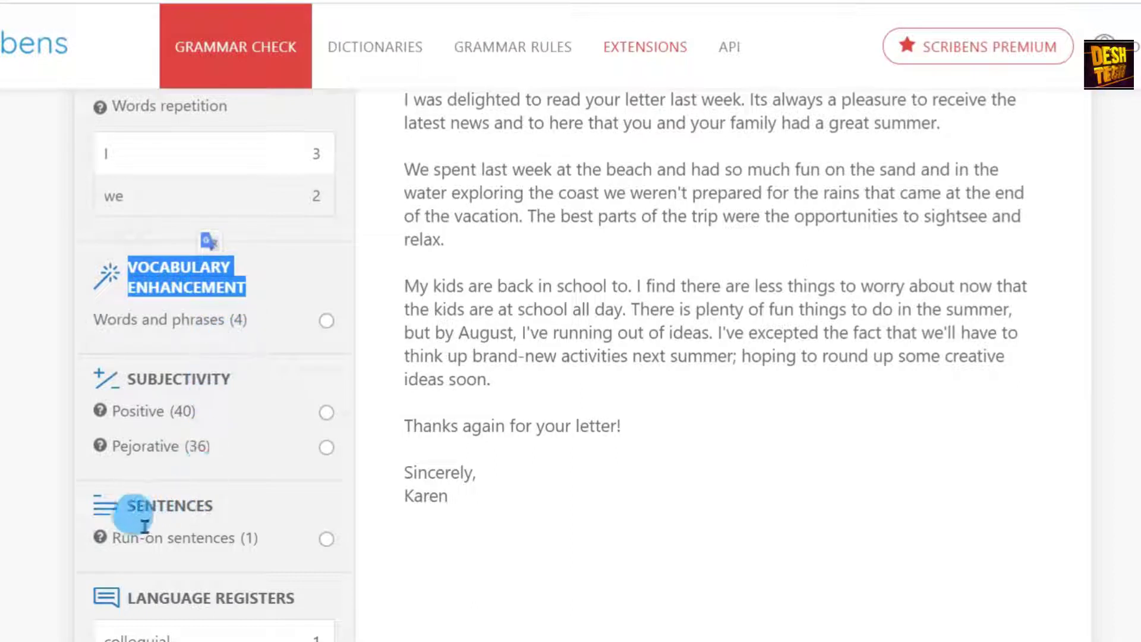
pyautogui.moveTo(127, 506); pyautogui.dragTo(217, 504)
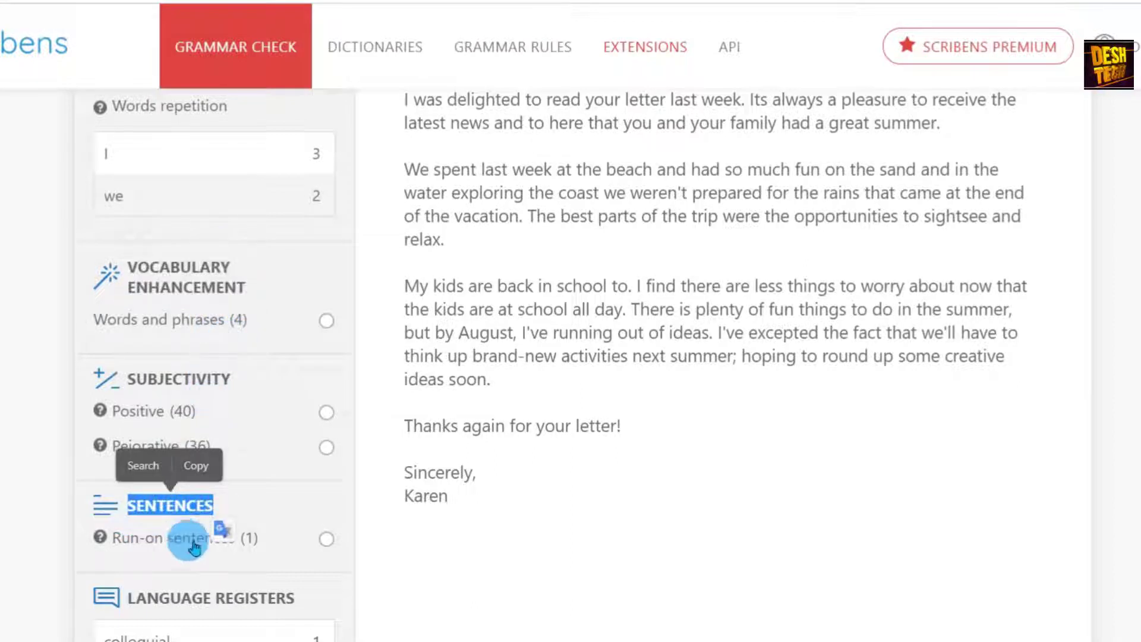
pyautogui.click(265, 496)
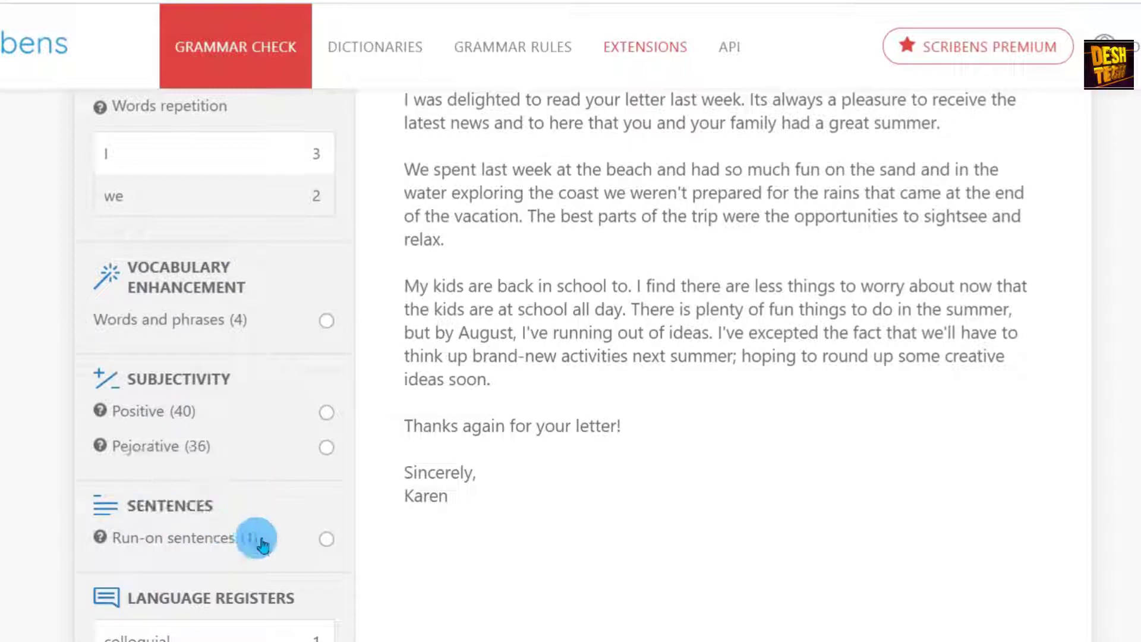
pyautogui.scroll(-7, 237, 538)
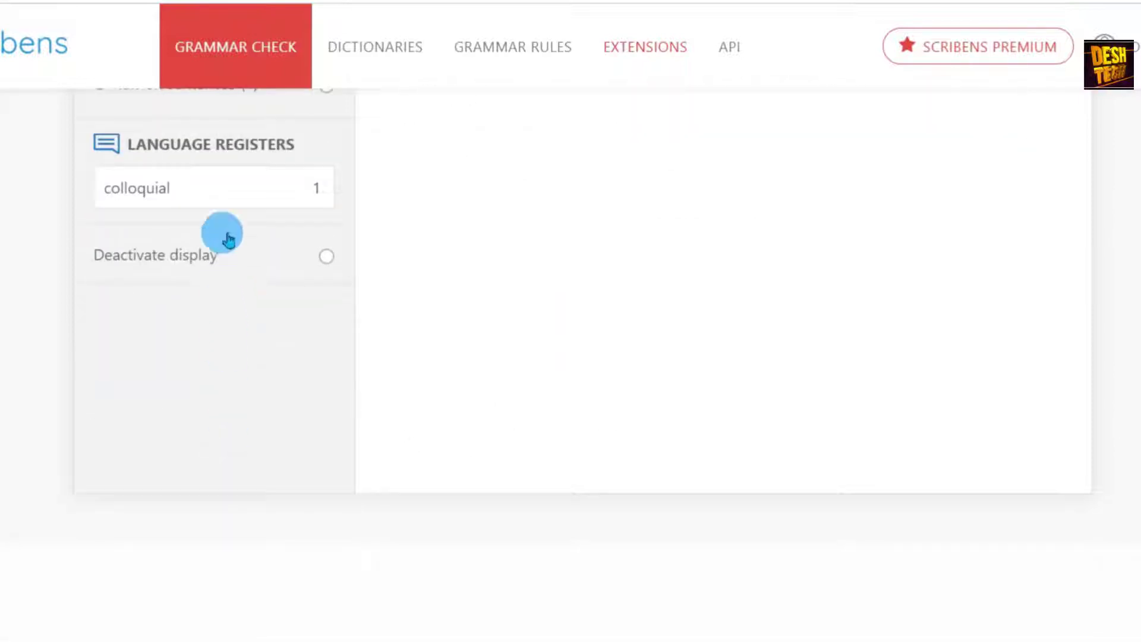
pyautogui.click(185, 197)
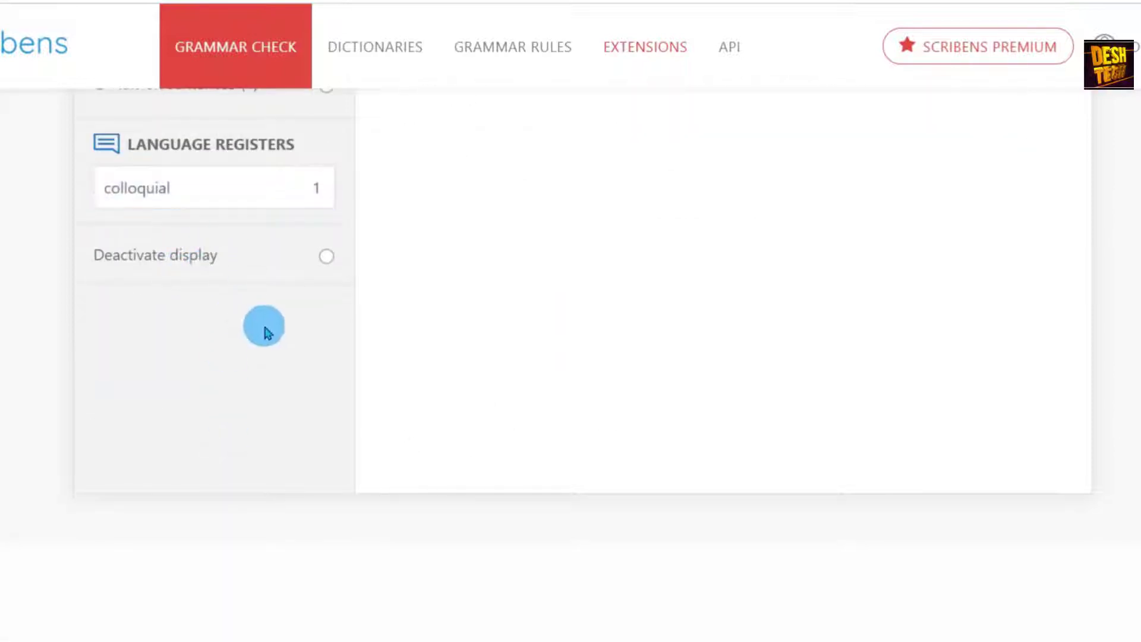
pyautogui.scroll(8, 262, 327)
pyautogui.scroll(1, 267, 331)
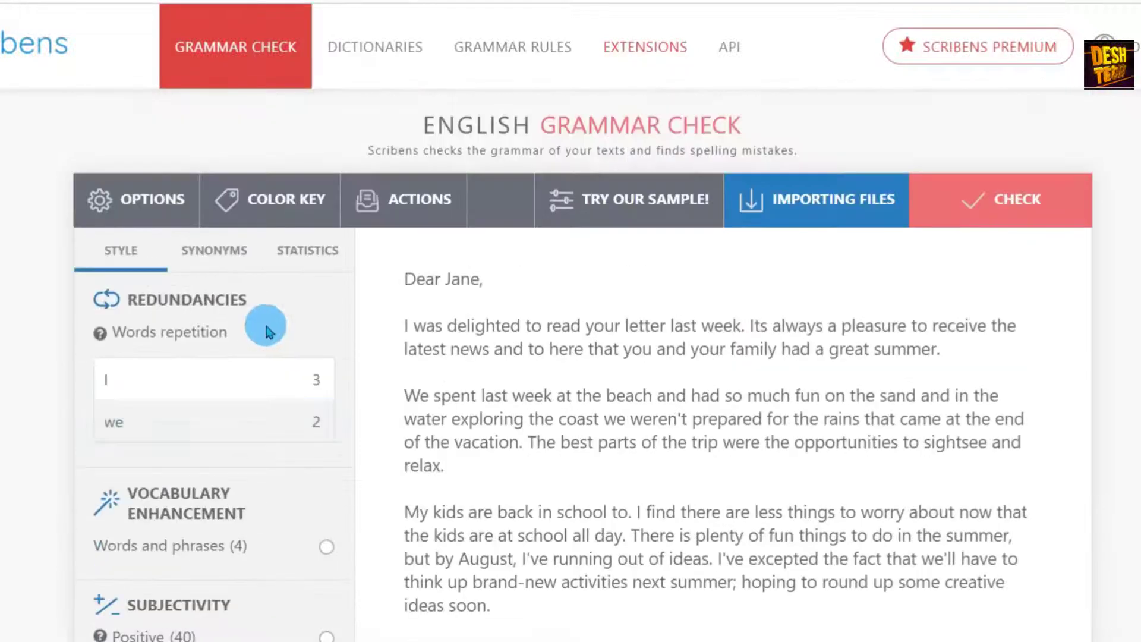
# View the synonyms section and examine the letter's statistics down to readability and reading time, then open the available text actions.
pyautogui.click(221, 254)
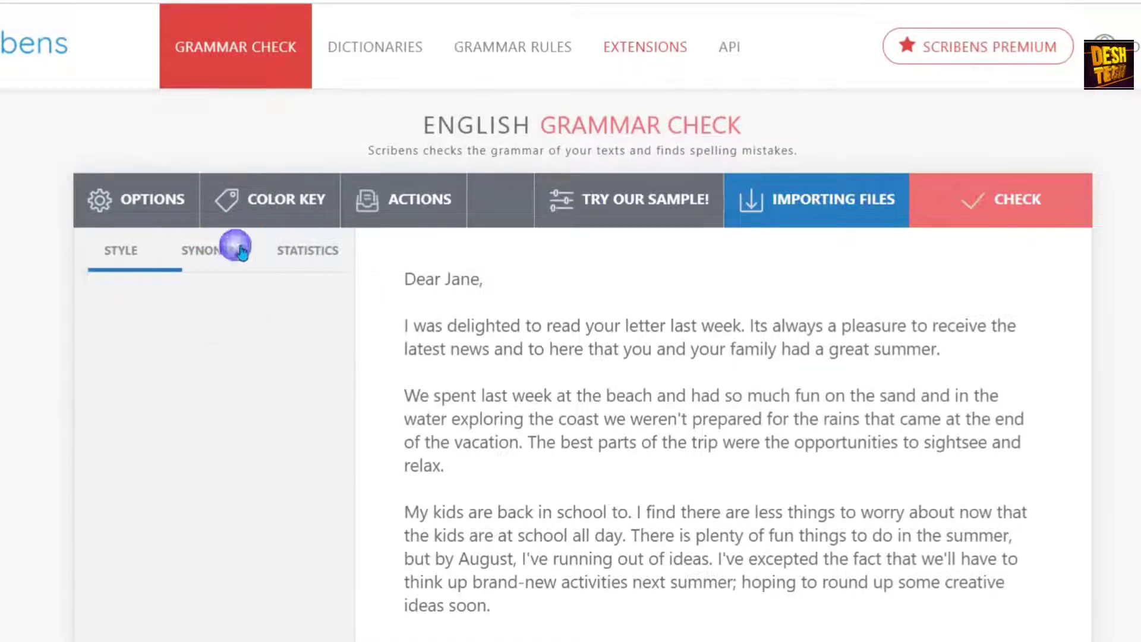
pyautogui.click(316, 247)
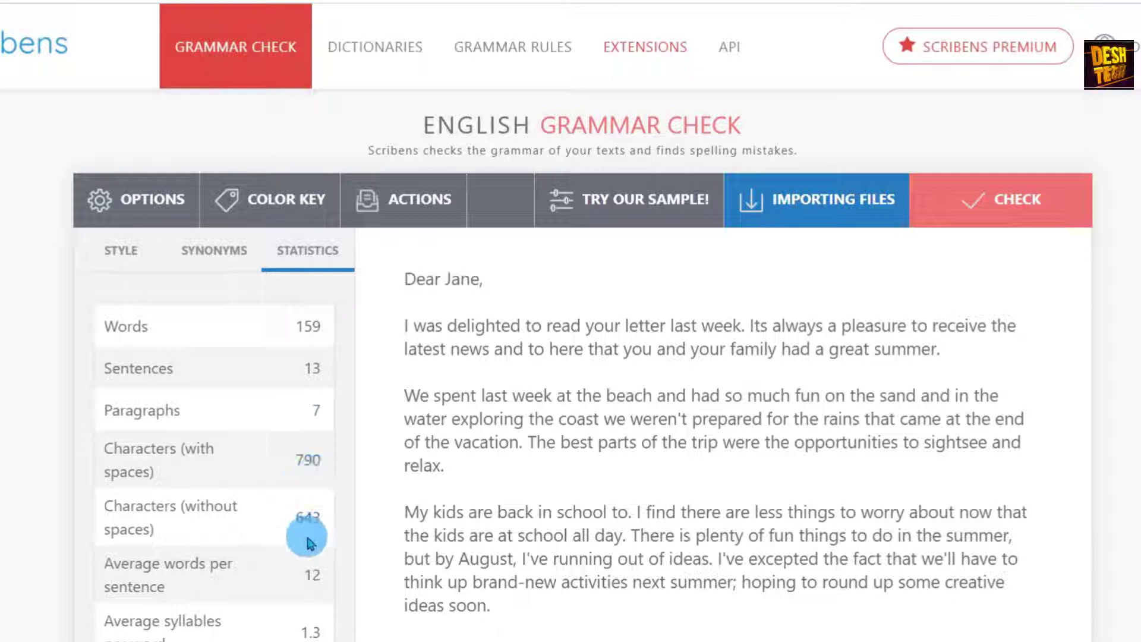
pyautogui.scroll(-3, 309, 597)
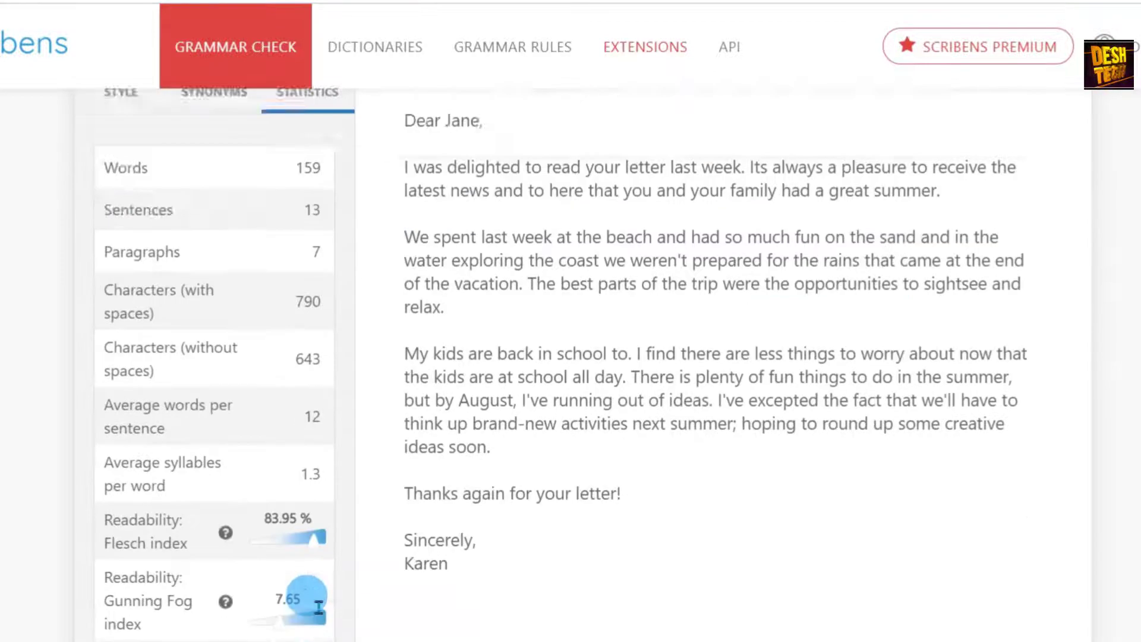
pyautogui.scroll(-1, 319, 606)
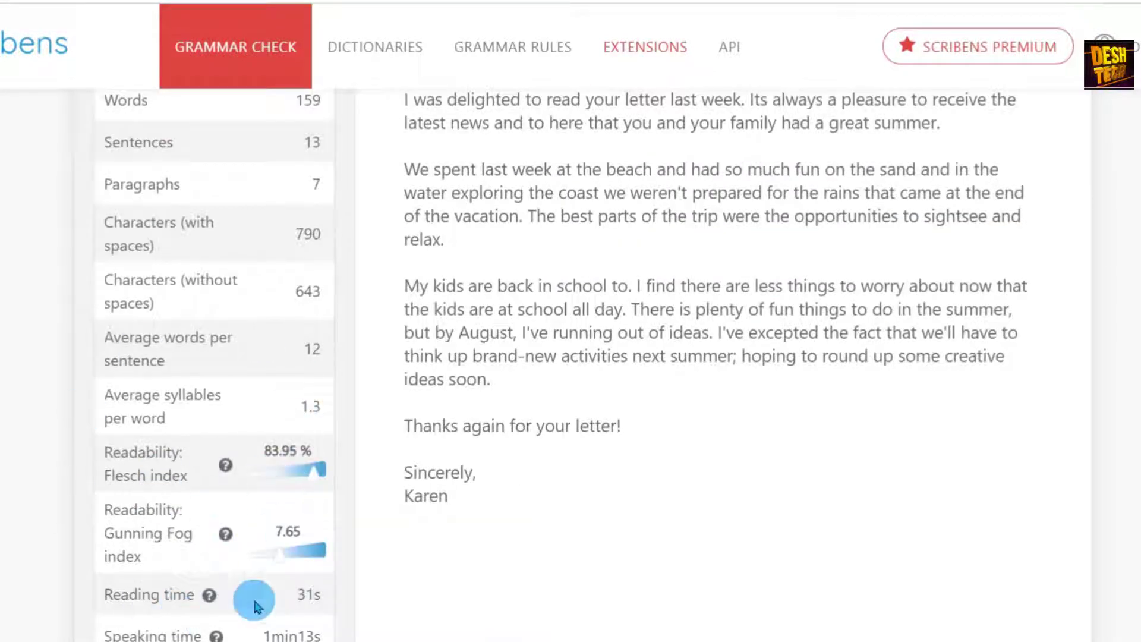
pyautogui.scroll(4, 635, 524)
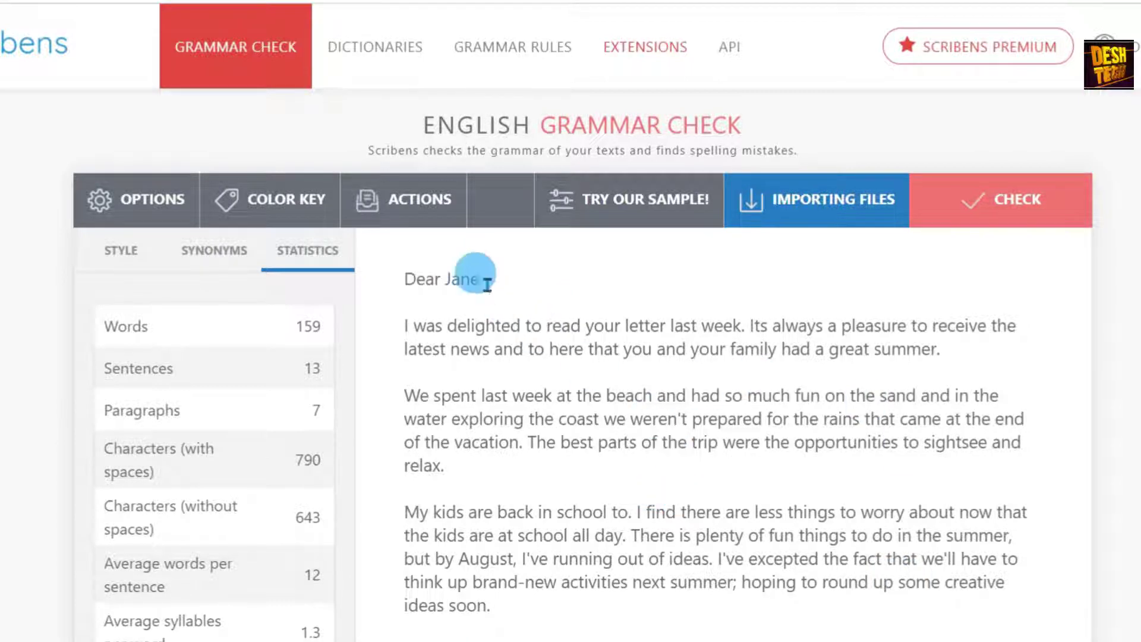
pyautogui.click(410, 205)
pyautogui.click(404, 255)
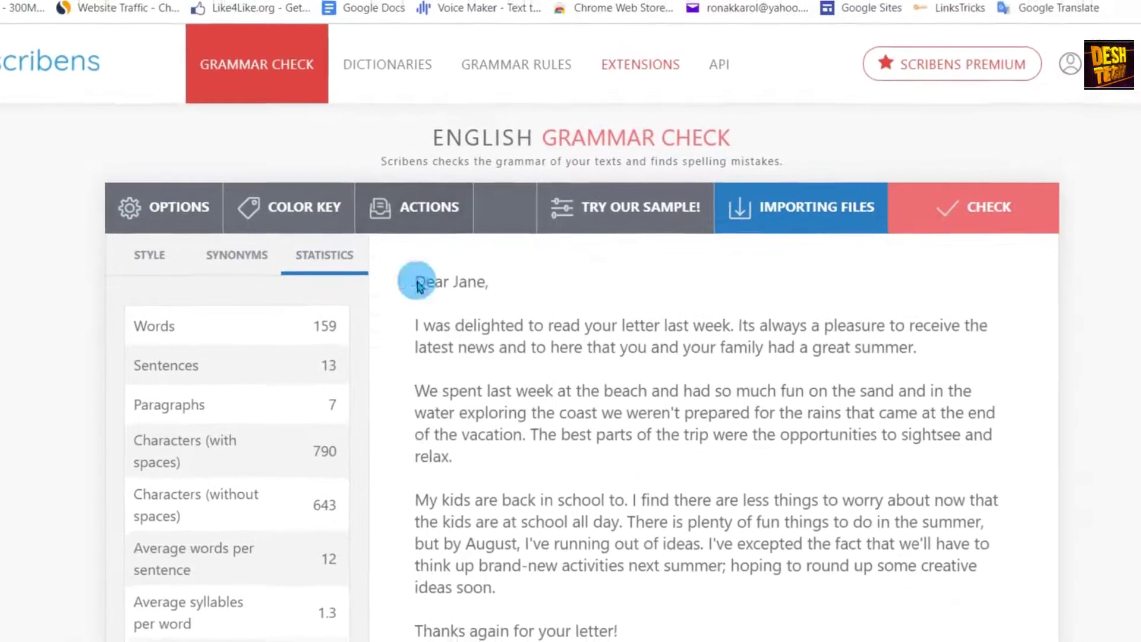